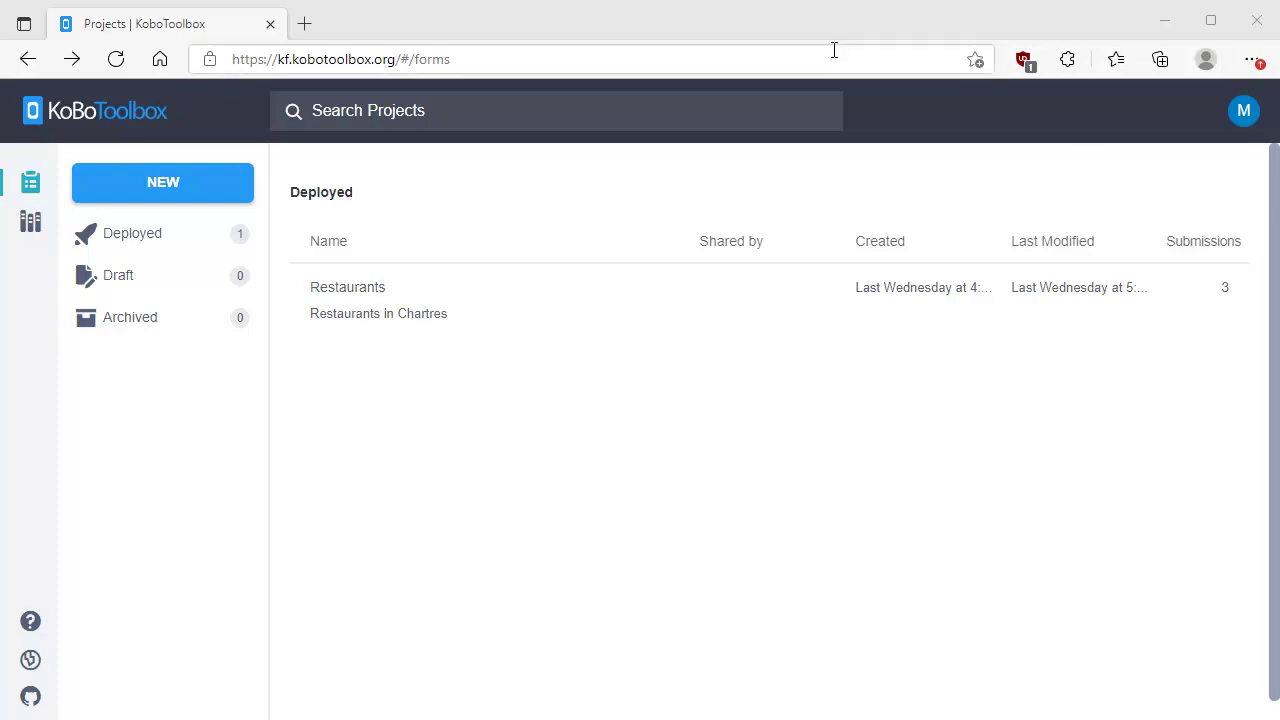
- Start a new KoboToolbox project built from scratch
click(670, 15)
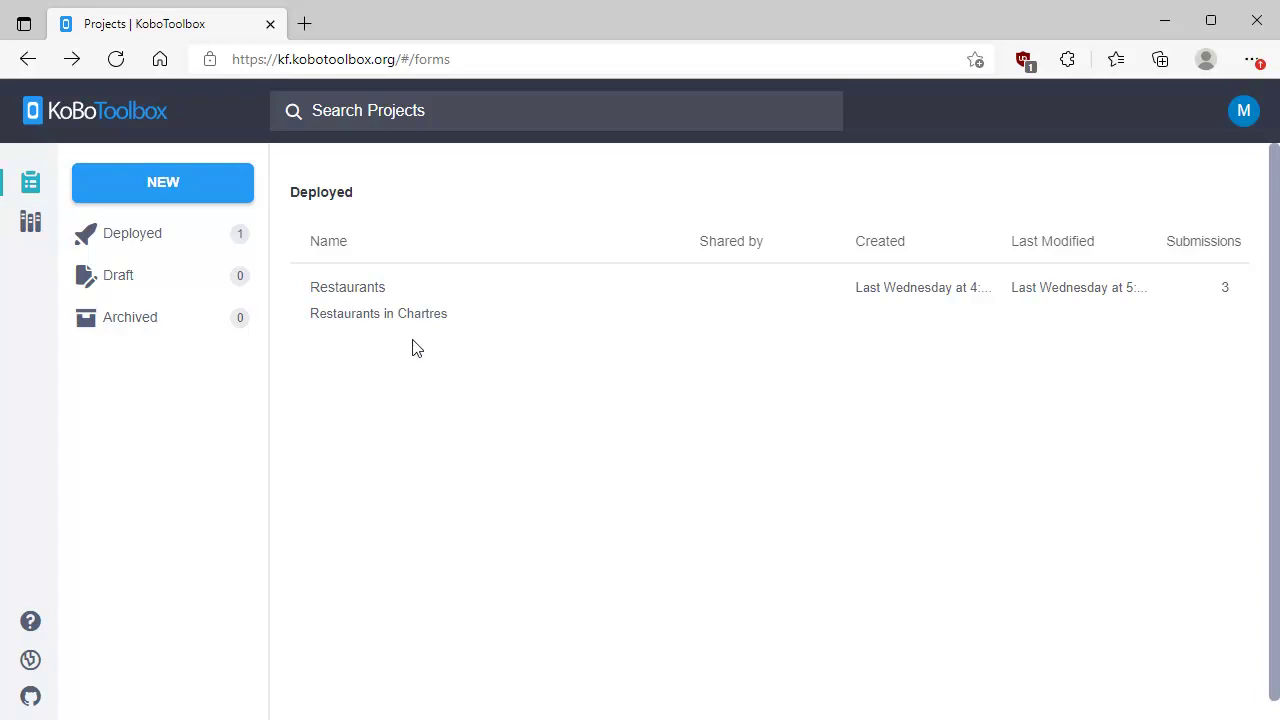
click(167, 178)
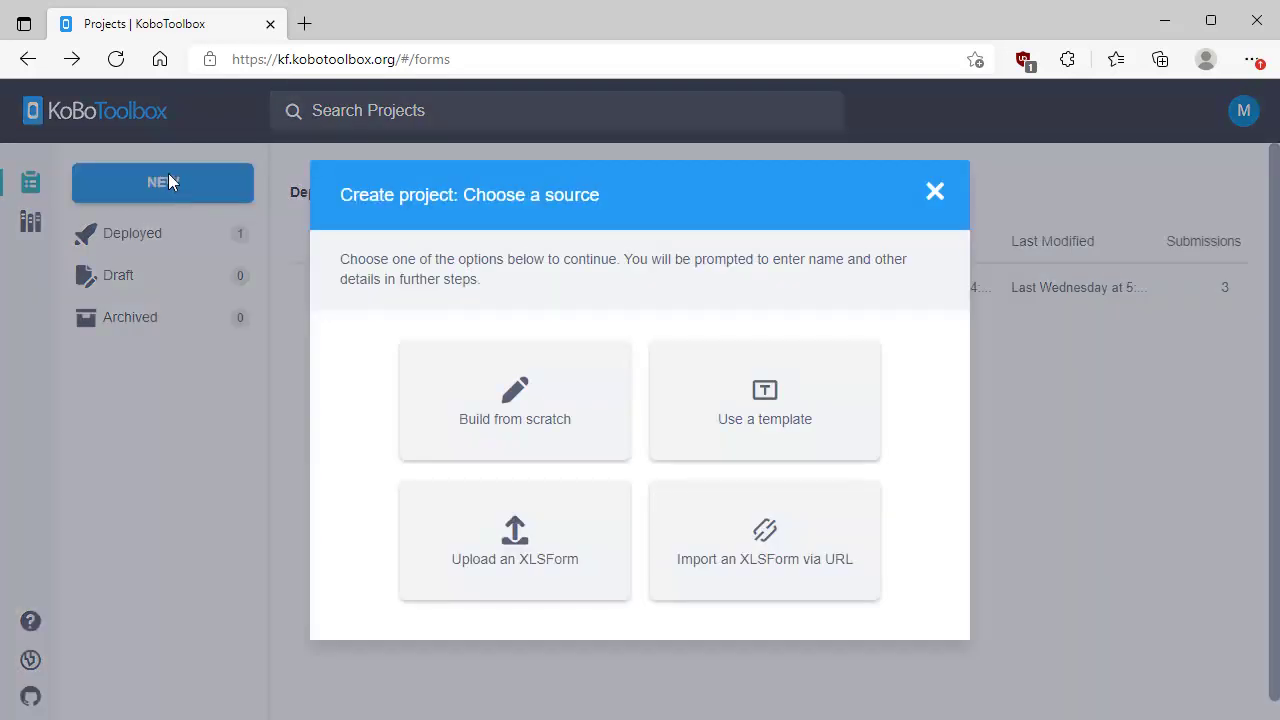
click(490, 392)
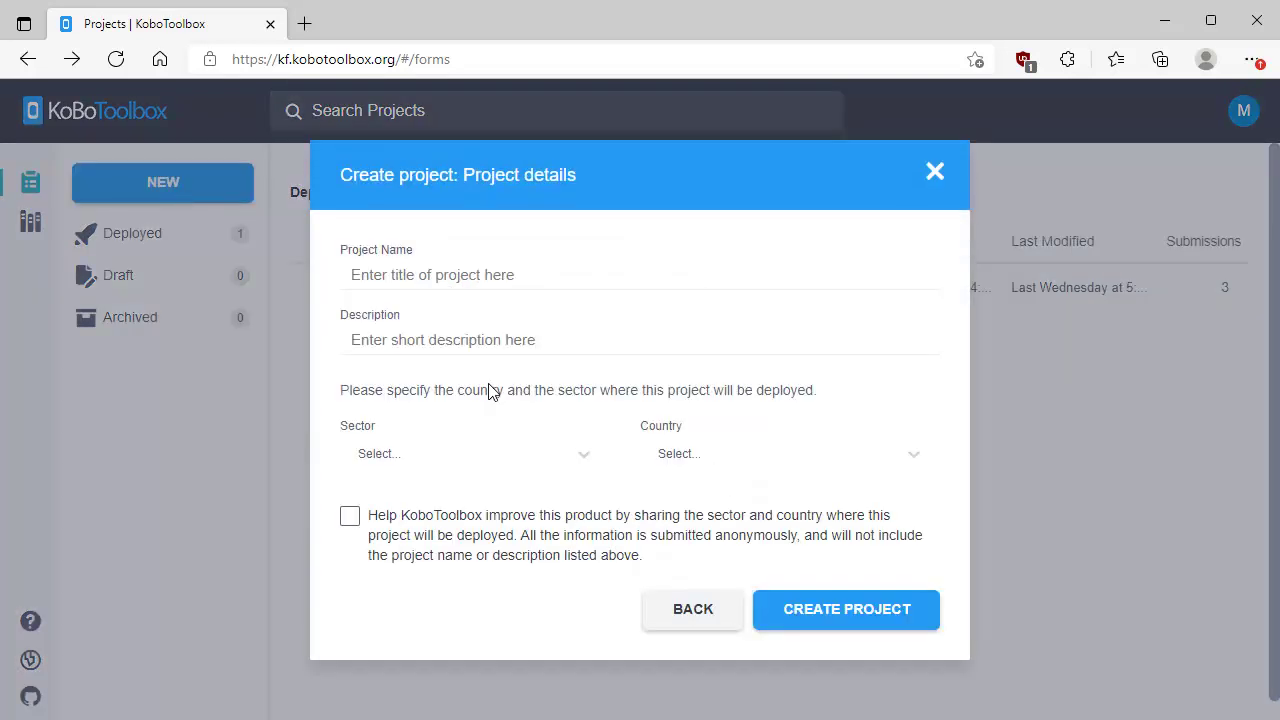
- Name the project 'Restaurants 1' with the description 'Restaurants in Chartres'
click(484, 278)
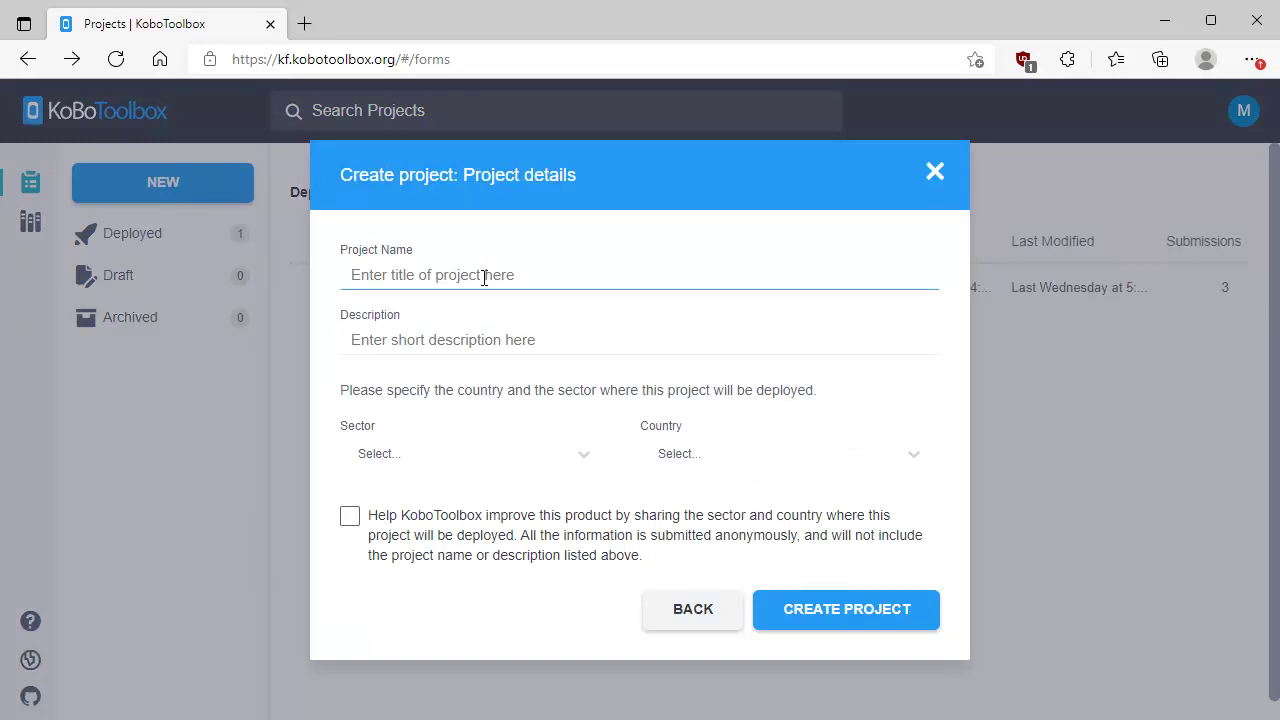
text(Restaura)
key(BackSpace)
key(BackSpace)
key(BackSpace)
text(auranst)
key(BackSpace)
key(BackSpace)
key(BackSpace)
text(nts 1)
click(450, 341)
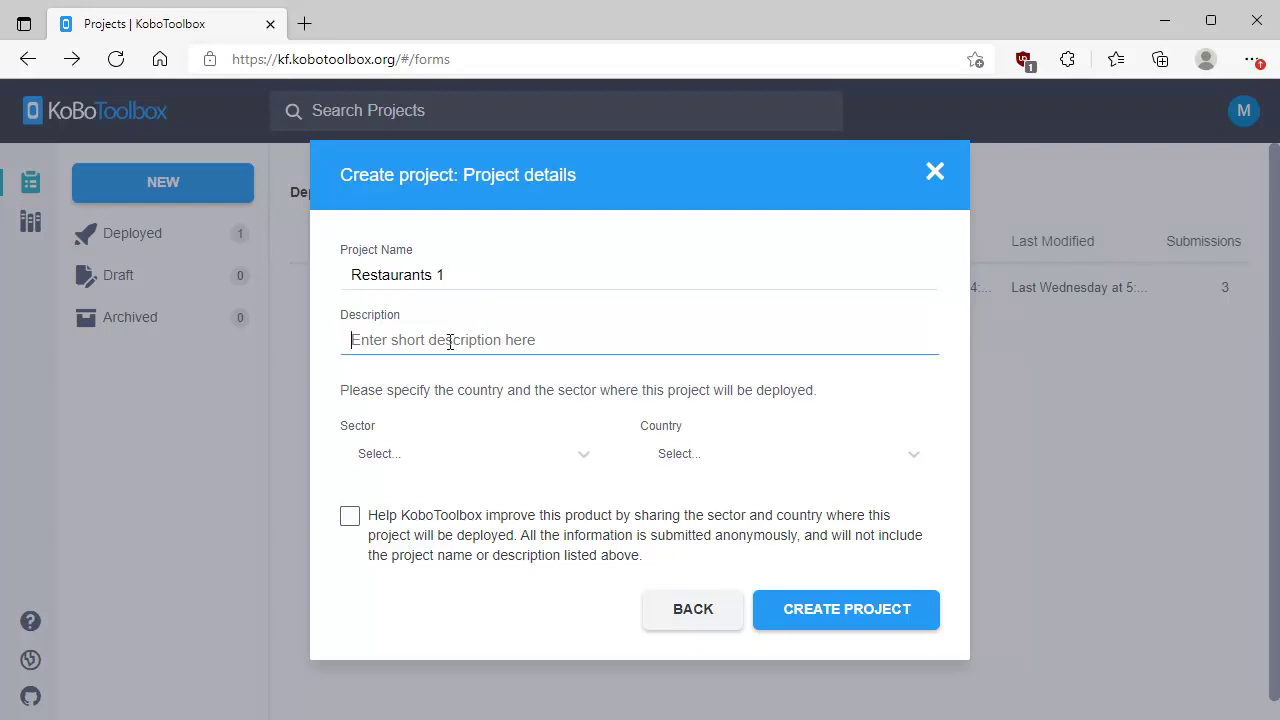
text(Restaurants )
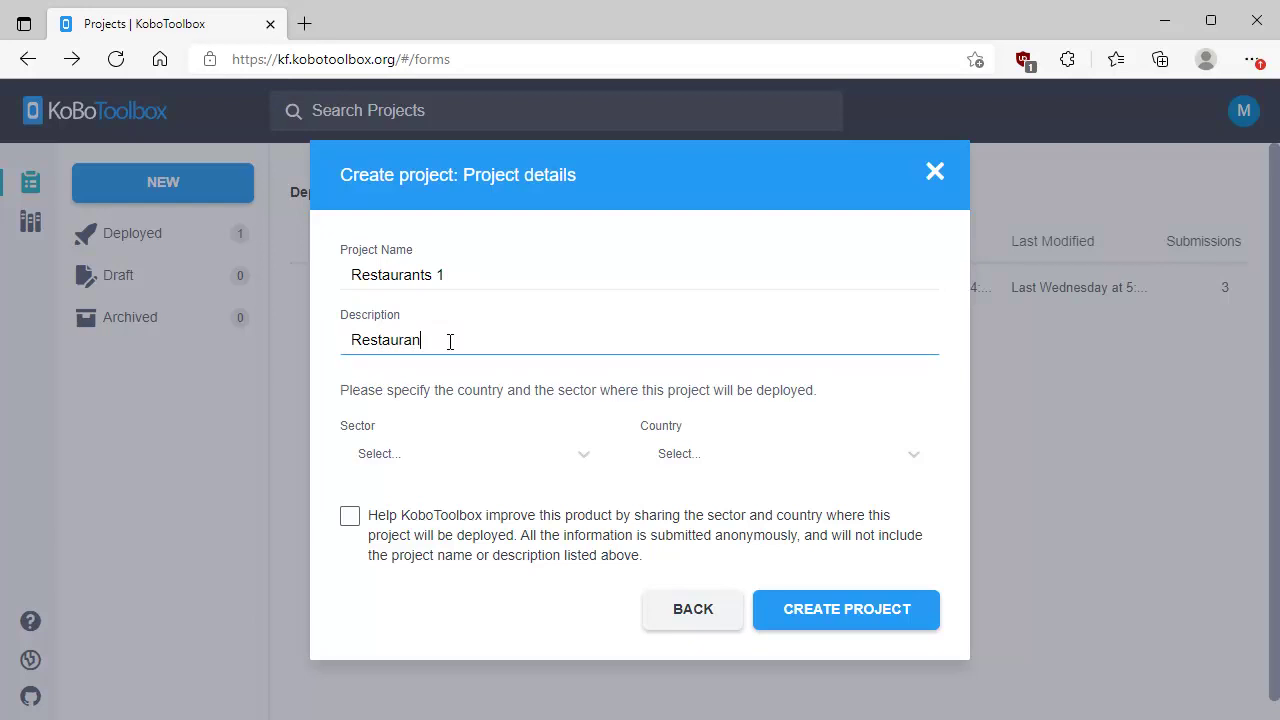
text(in Char)
key(BackSpace)
text(artres)
- Create the project and add a Text question labelled 'Name'
click(857, 618)
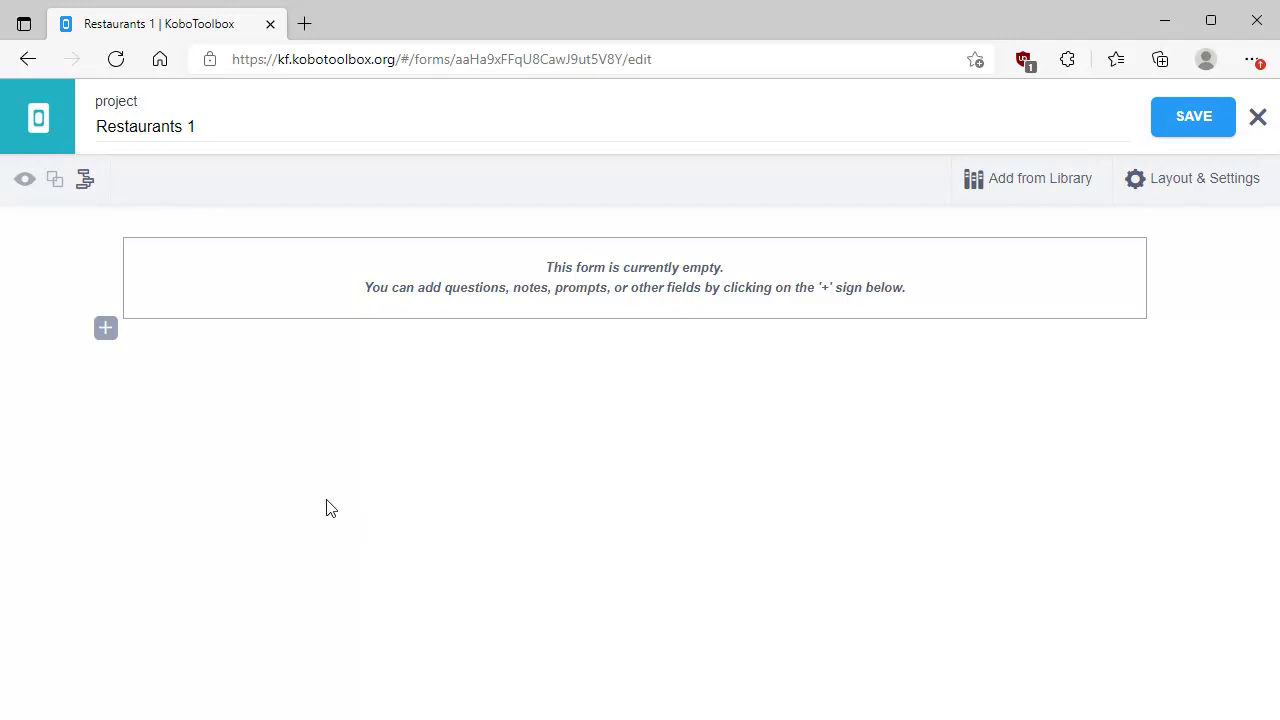
click(106, 330)
text(Name)
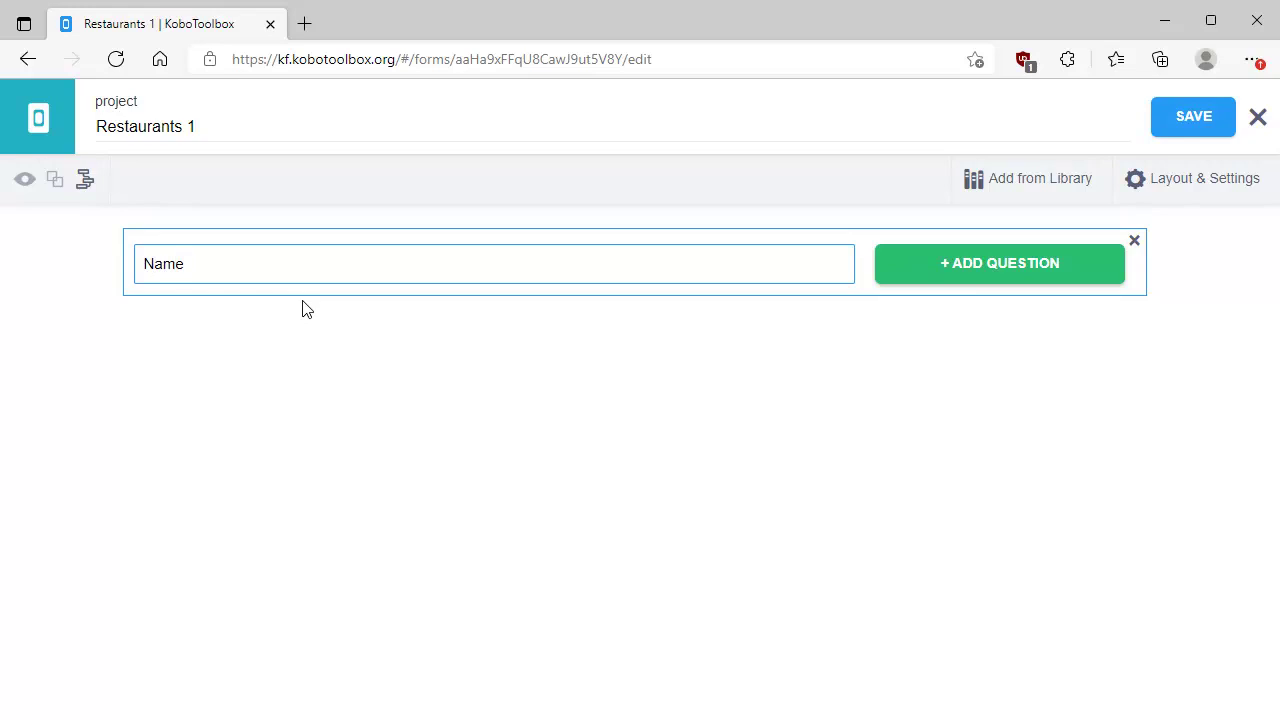
click(974, 276)
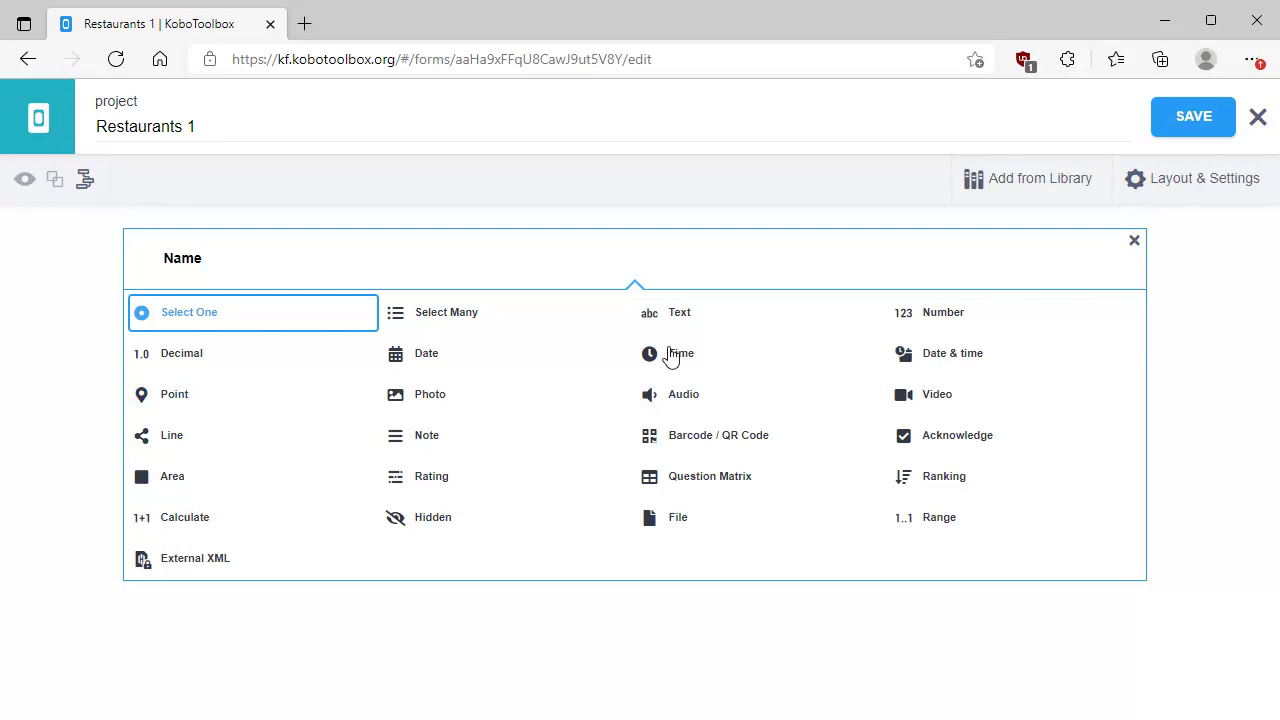
click(686, 320)
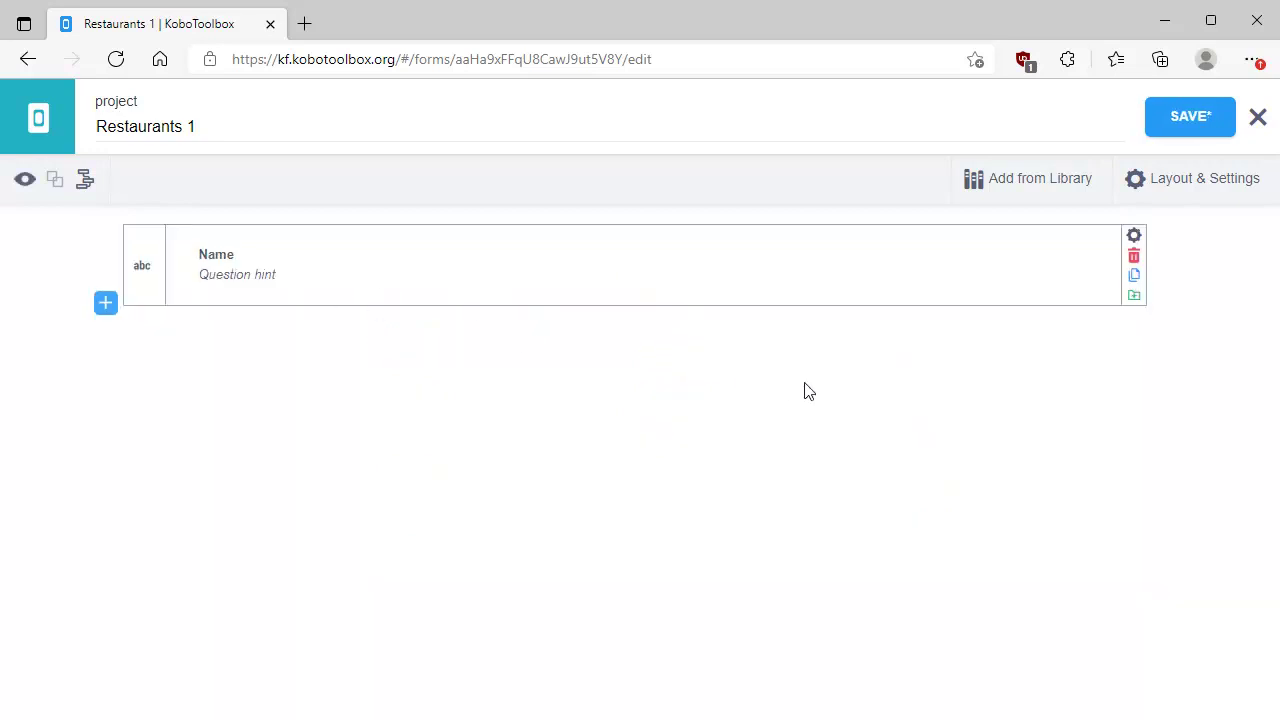
- Add a second Text question labelled 'Cuisine' below Name
click(106, 304)
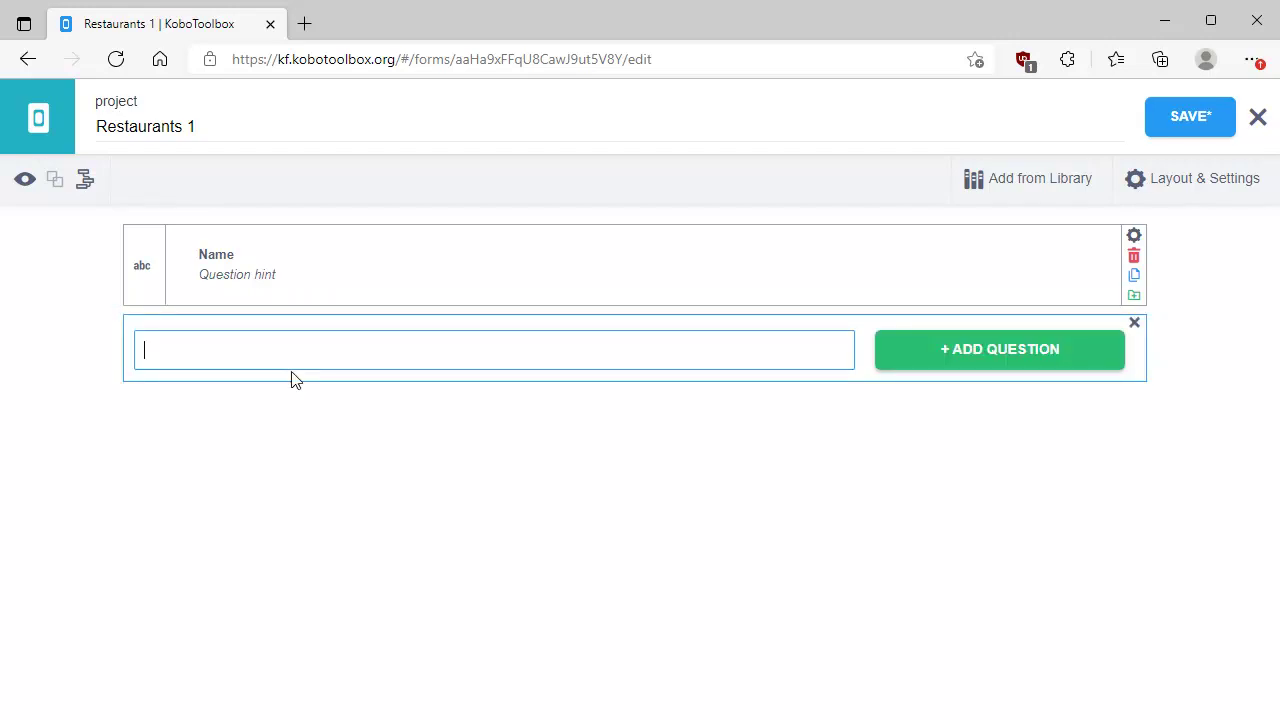
text(Cuisine)
click(1000, 352)
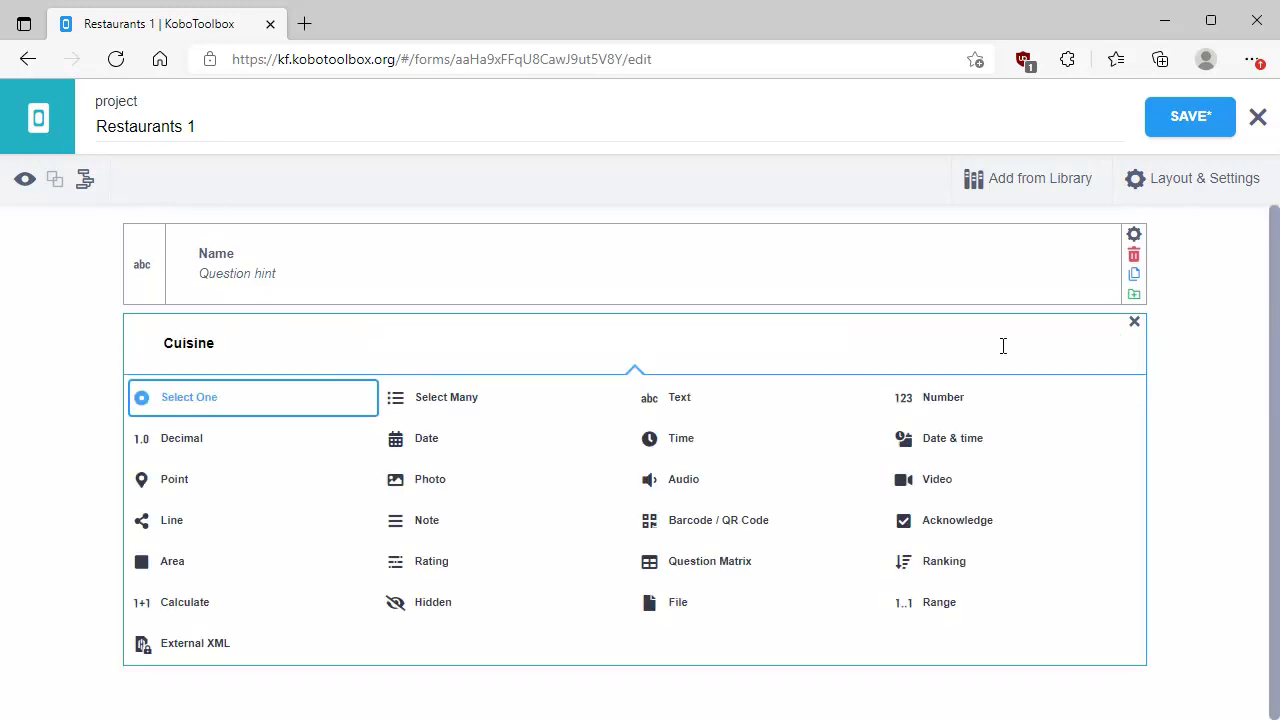
click(682, 400)
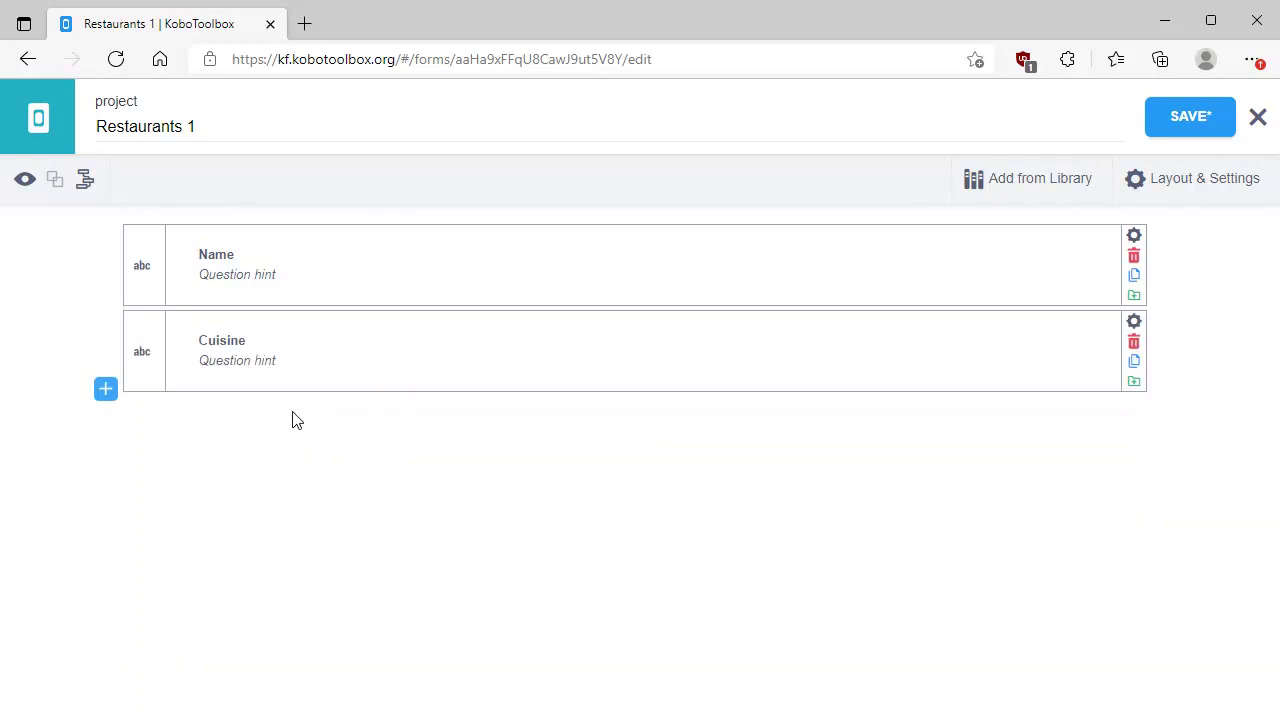
- Add a Range question 'Cost on a scale of 1 to 5' running from 1 to 5
click(106, 390)
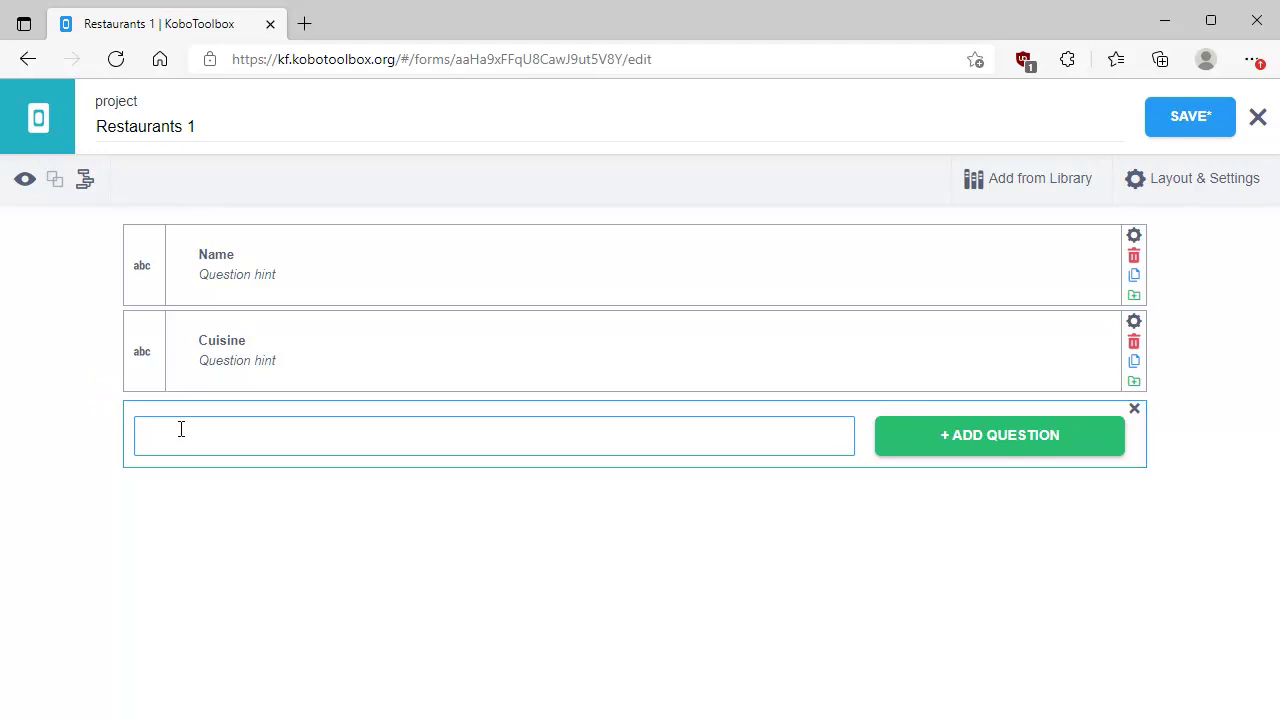
text(Cost on a )
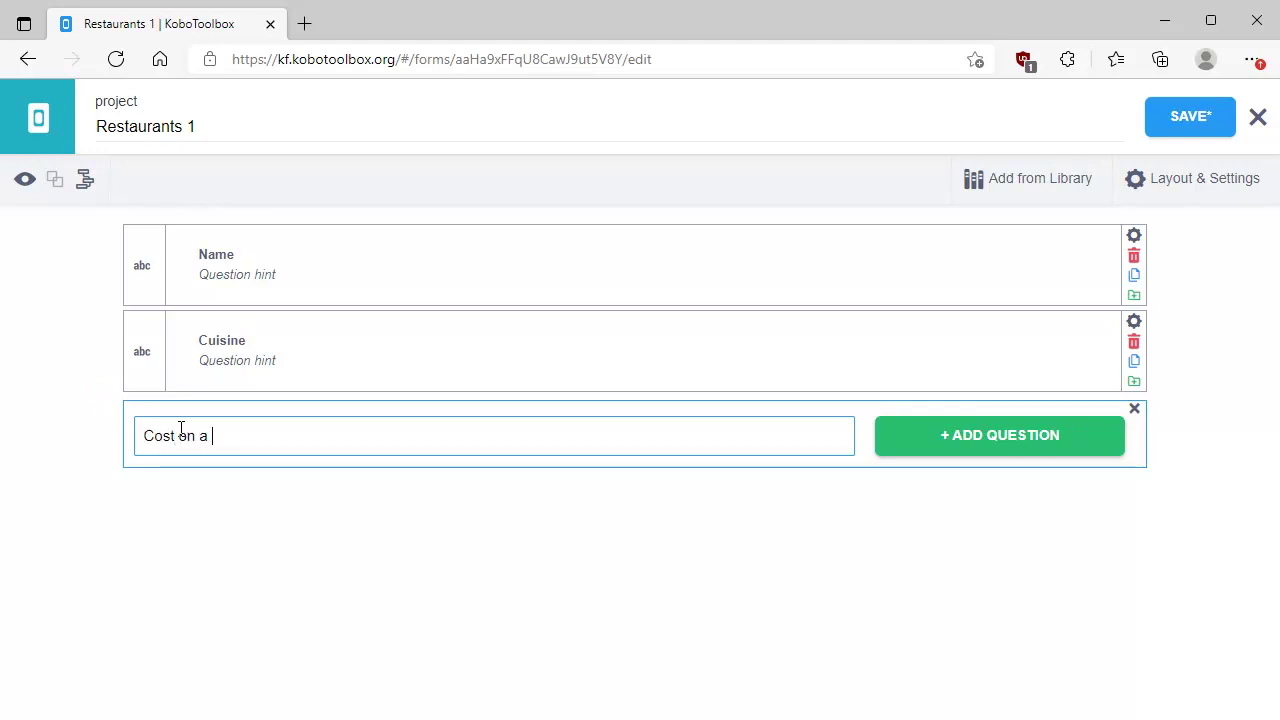
text(scale of 1 to 5)
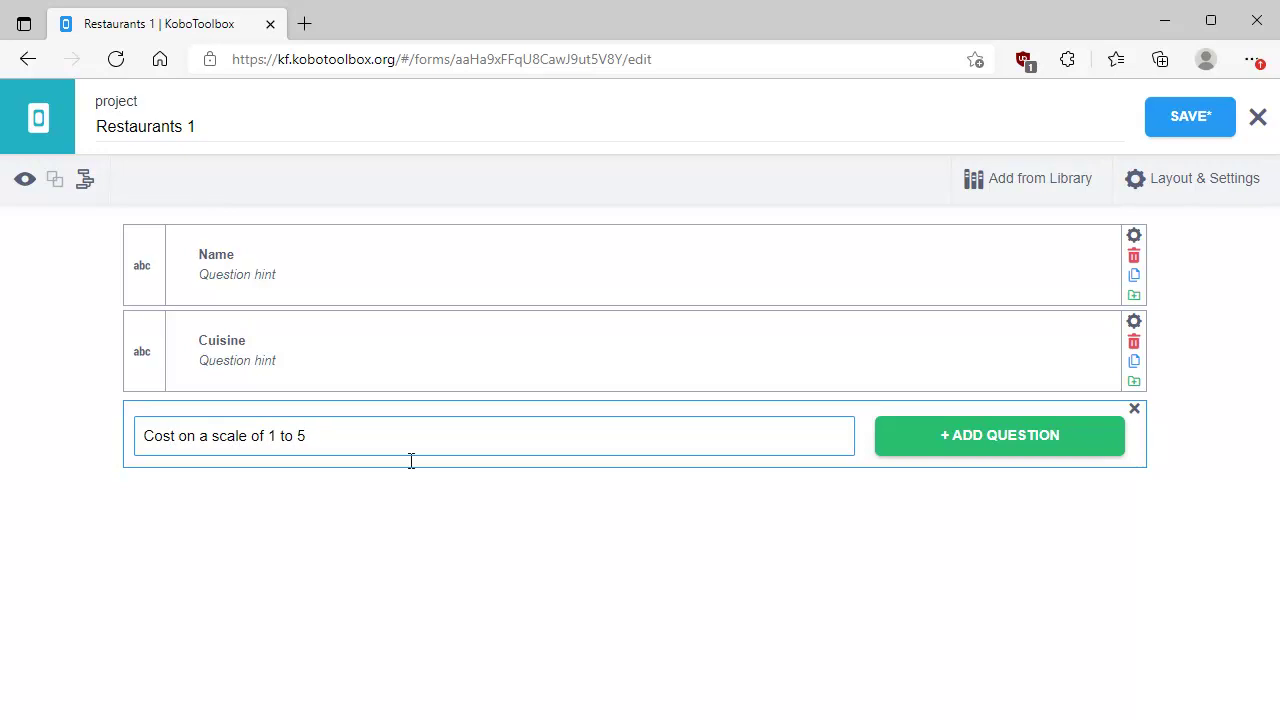
click(1034, 435)
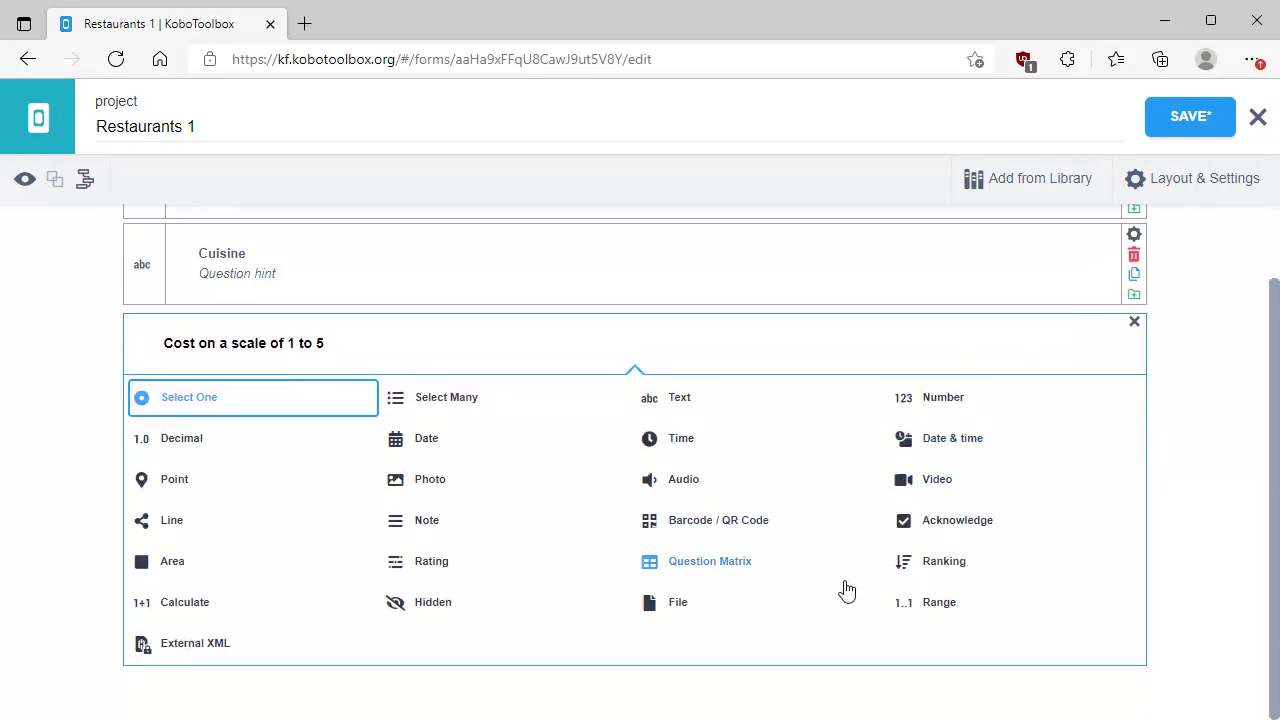
click(945, 604)
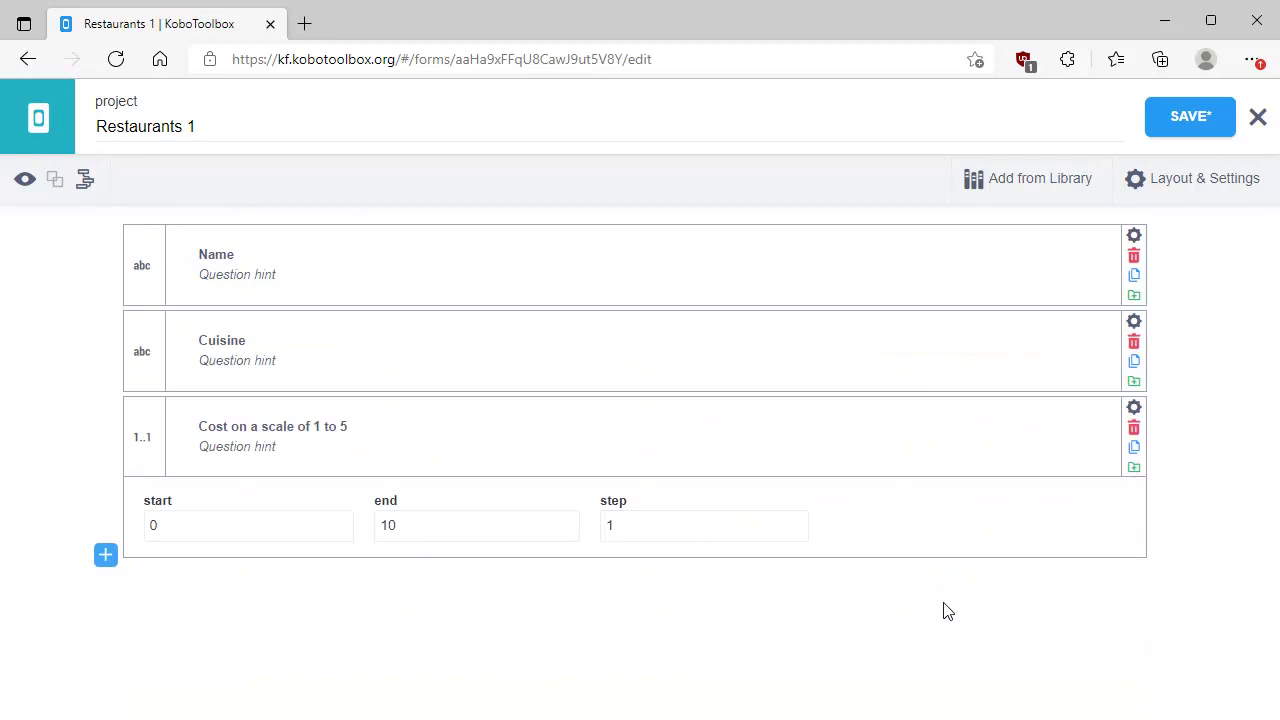
drag(294, 526, 122, 530)
text(1)
key(Tab)
text(5)
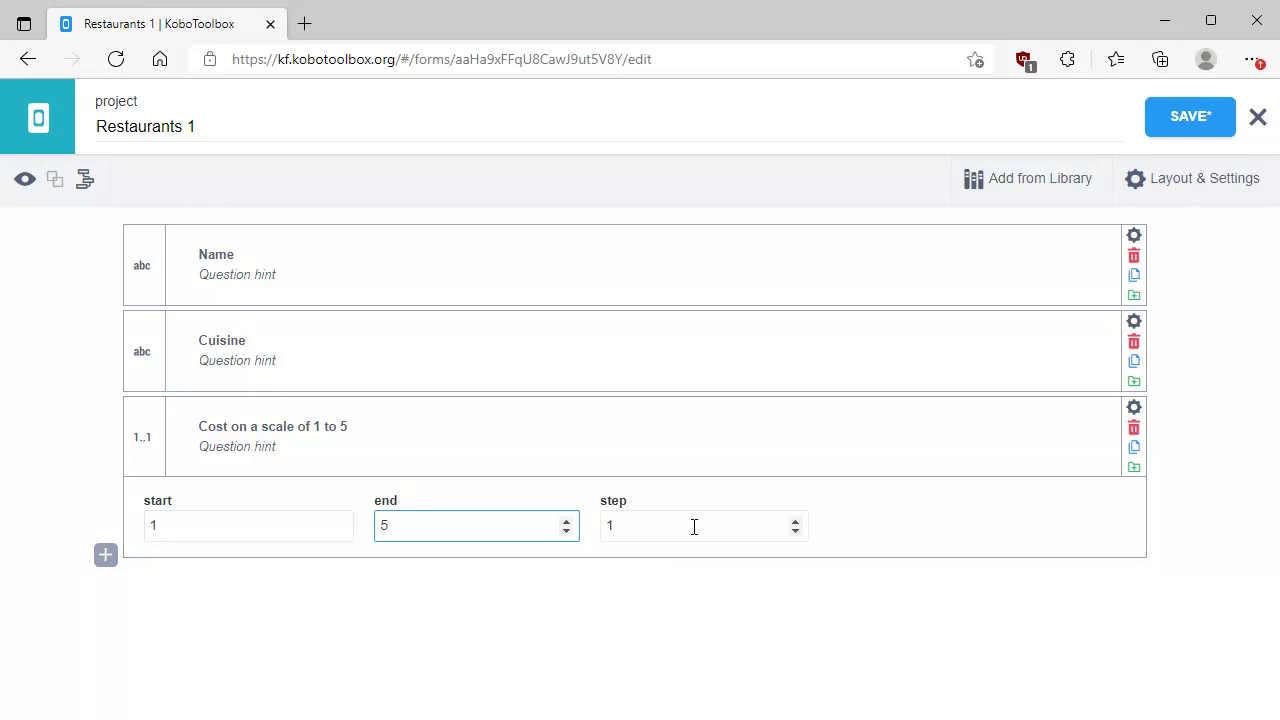
- Give the cost question a hint ending 'inexpensive, 5 is very expensive'
click(280, 446)
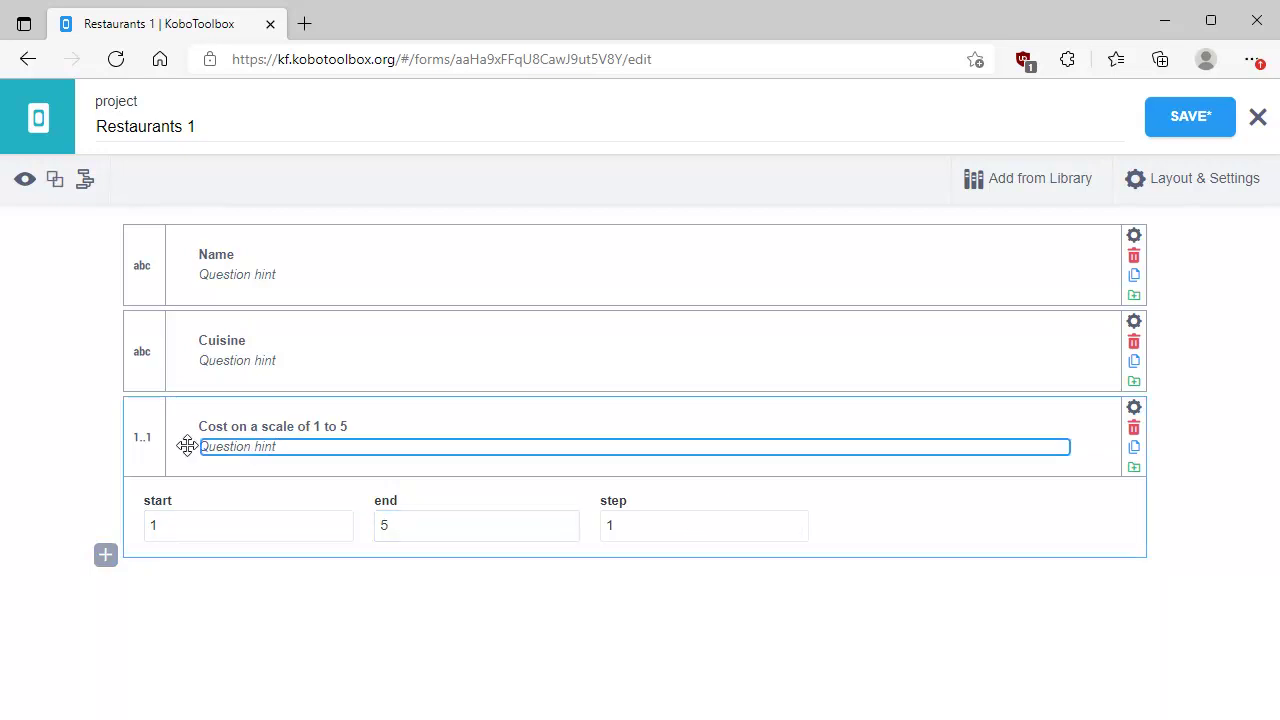
click(188, 446)
text(is vewry)
key(BackSpace)
key(BackSpace)
text(inexpensive, 5 is very )
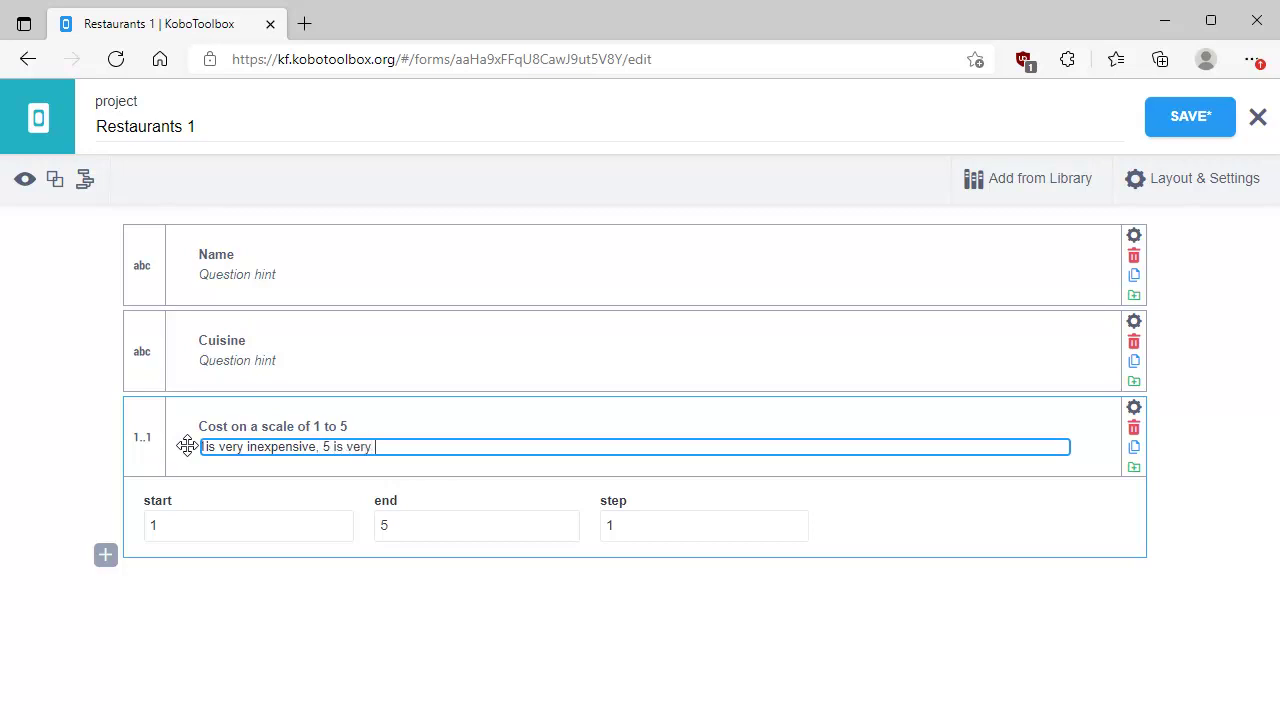
text(expensive)
- Start a new question labelled 'Comments' after the cost question
click(106, 556)
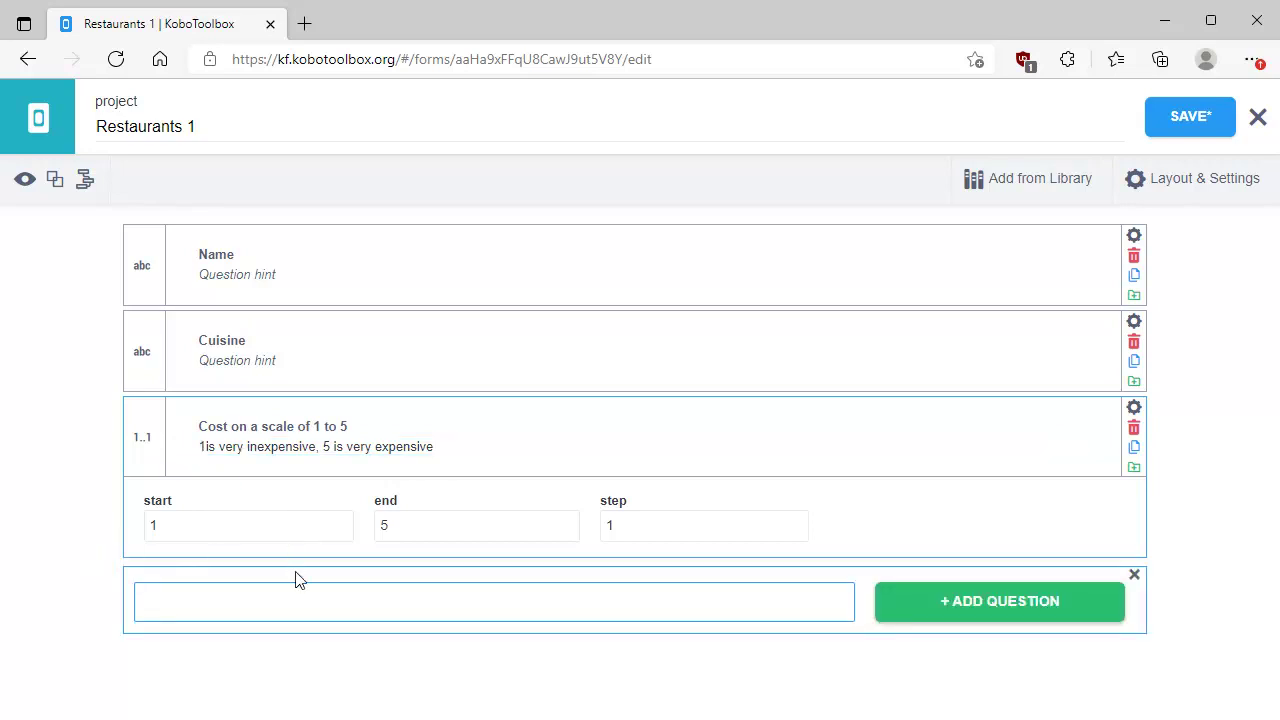
text(Comments)
- Make Comments a Text question and add a new question labelled 'Location'
click(946, 608)
click(677, 431)
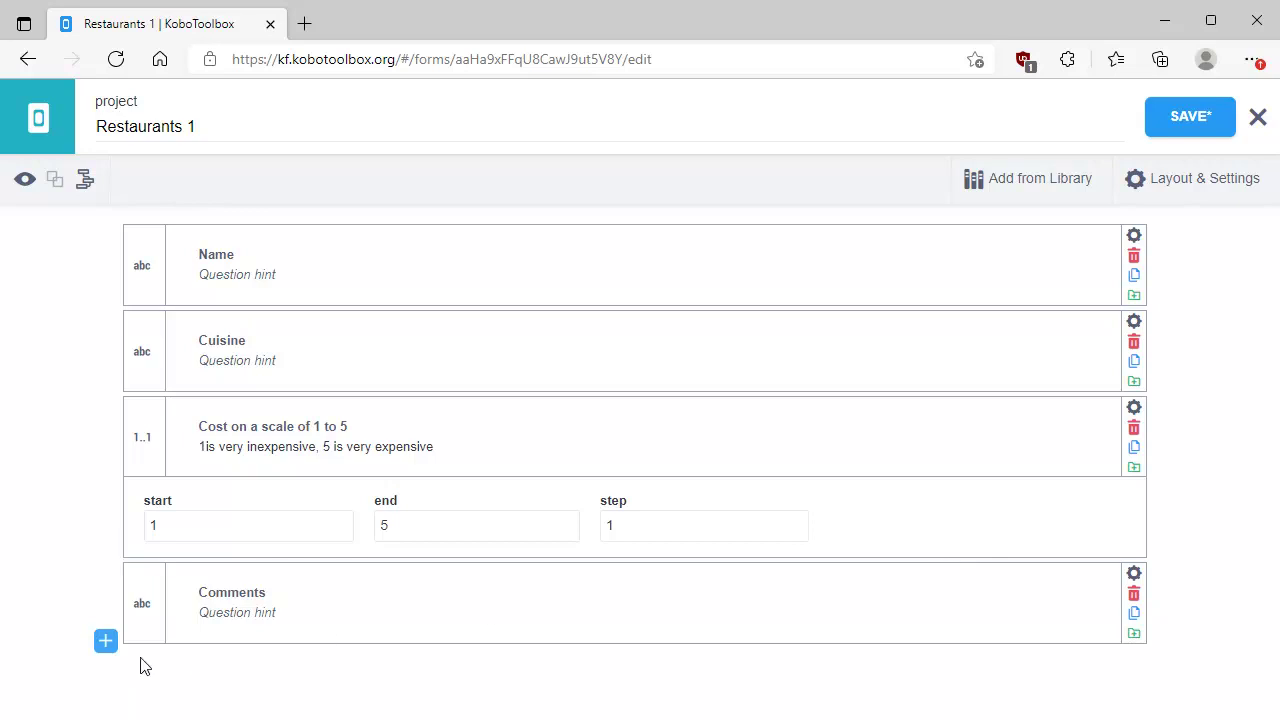
click(105, 641)
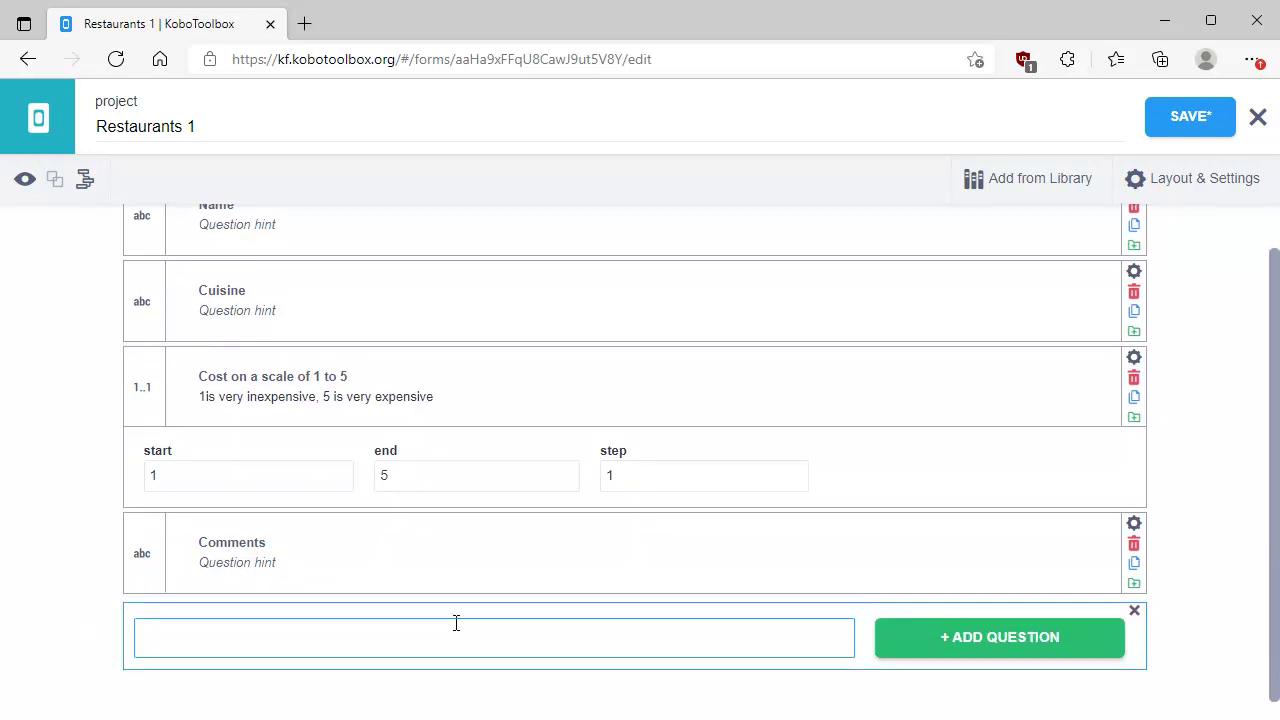
text(Location)
- Make Location a Point question with the hint 'Click on the map to mark the location'
click(962, 637)
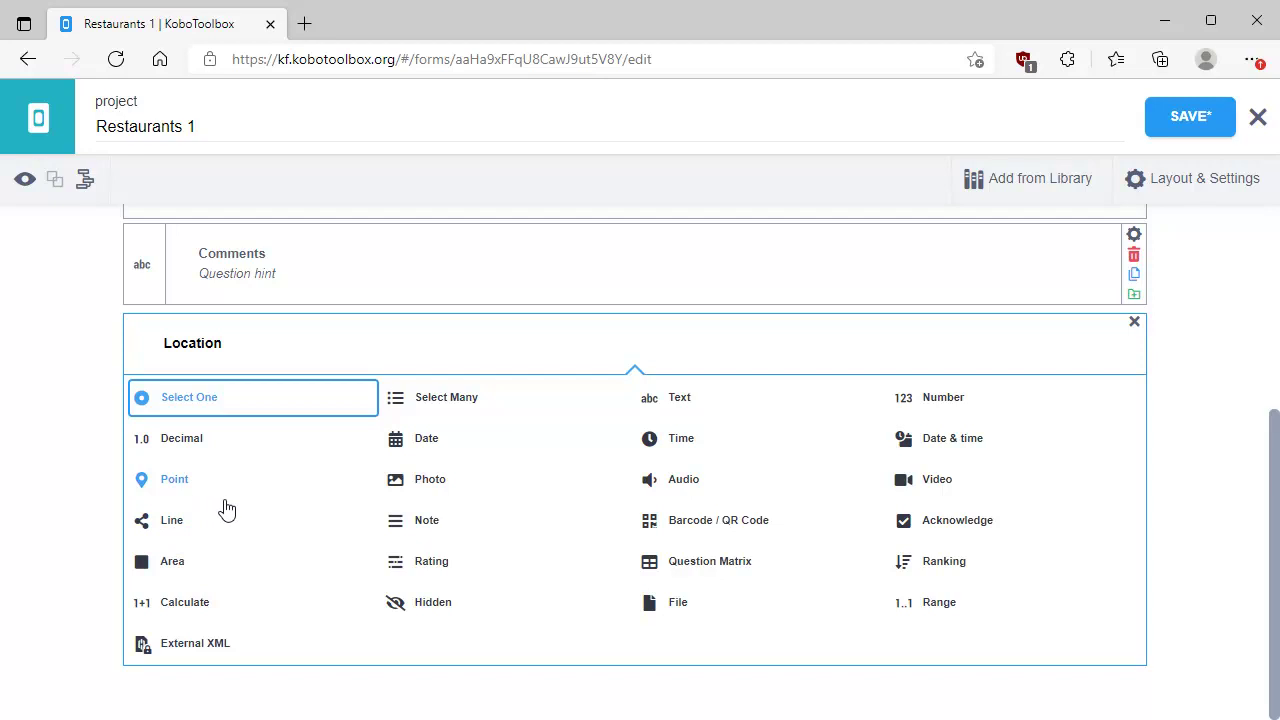
click(178, 485)
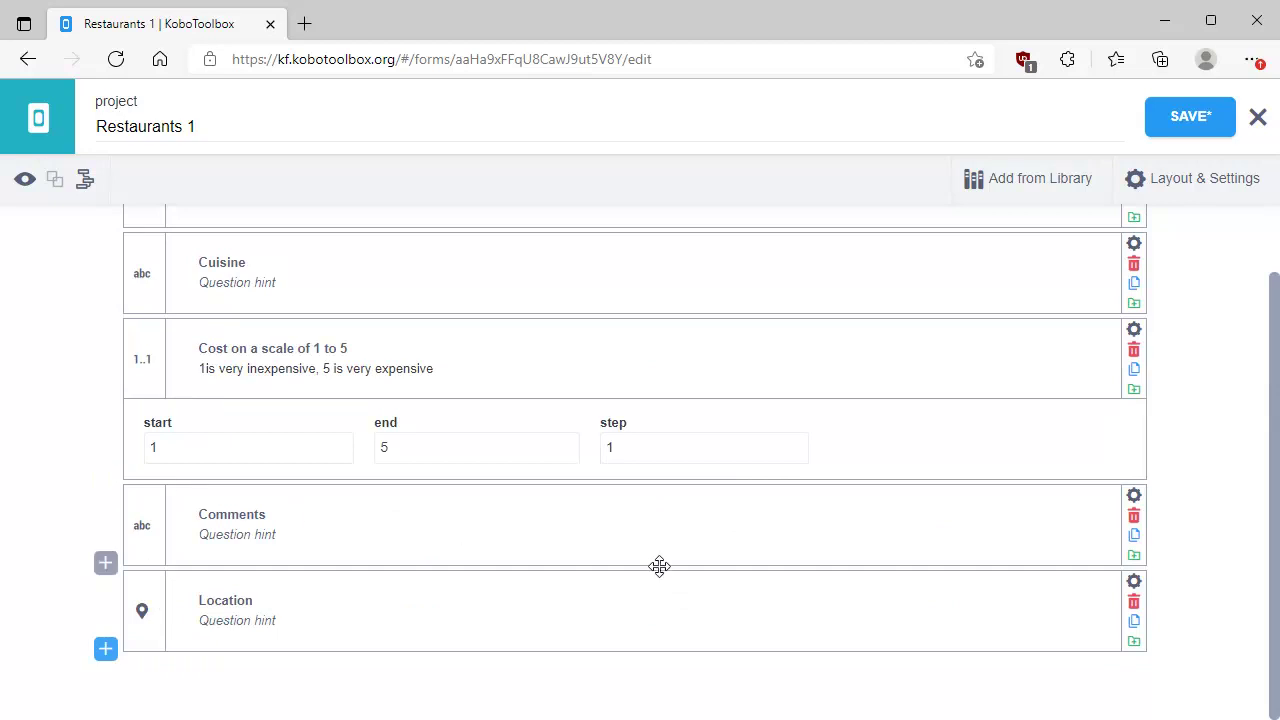
click(279, 620)
text(Click on the map to mar)
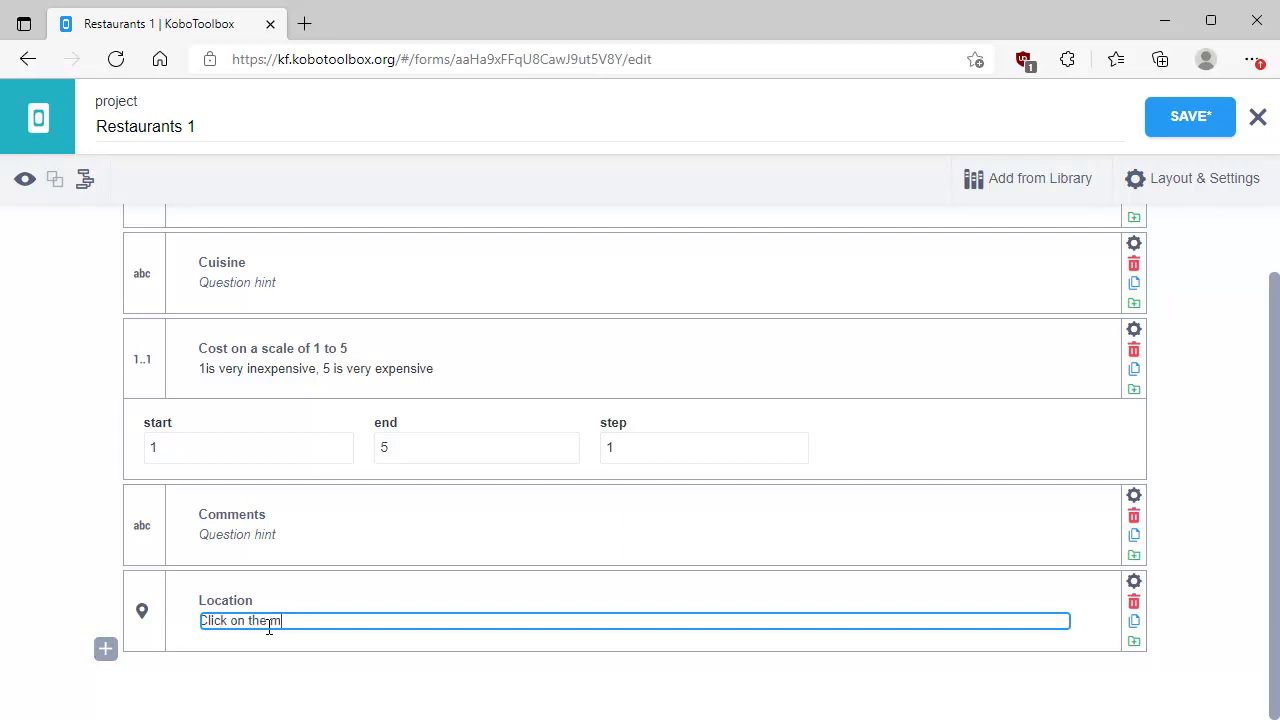
text(he location)
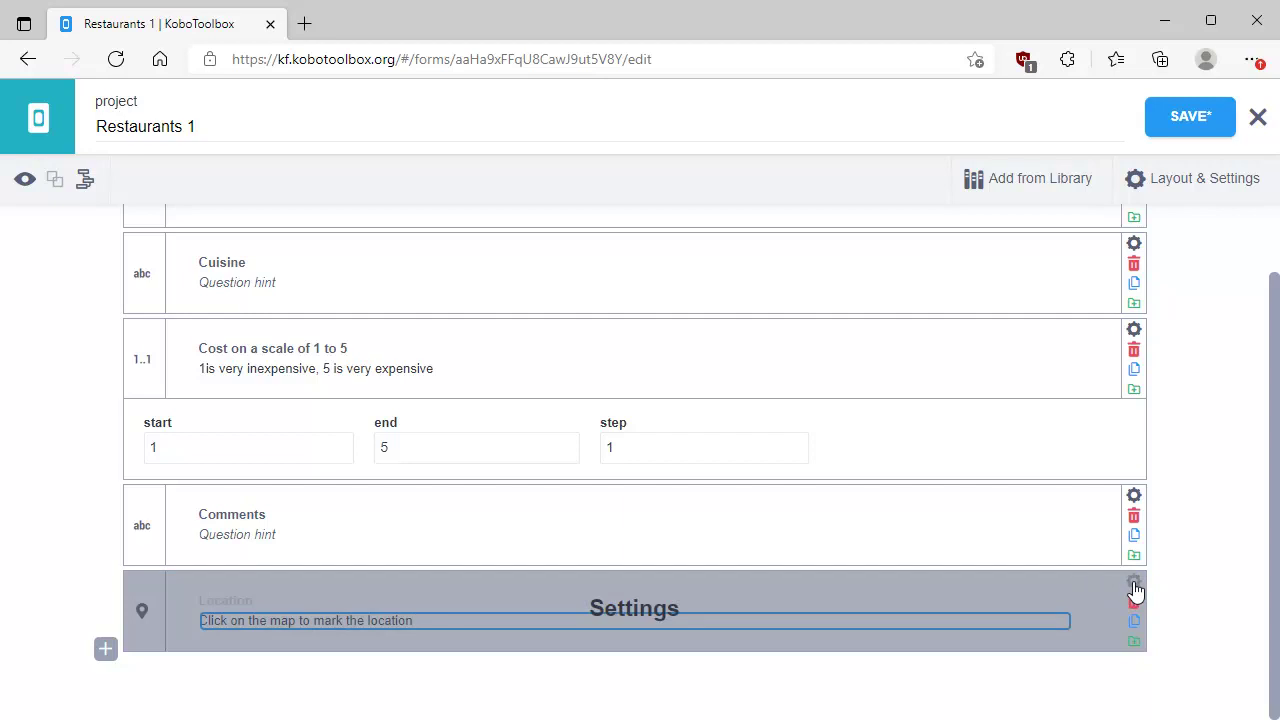
- Set the Location question to Mandatory Response Yes with appearance 'placement-map'
click(1134, 582)
scroll(904, 531, down, 4)
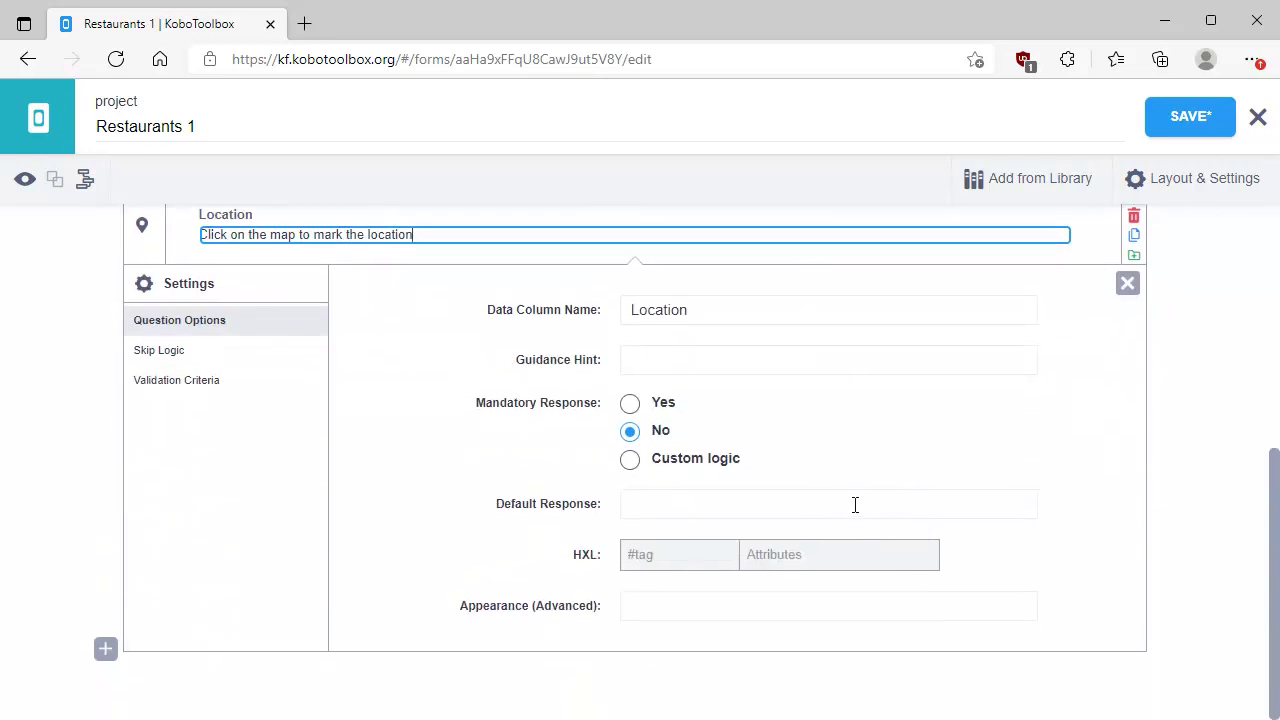
click(630, 403)
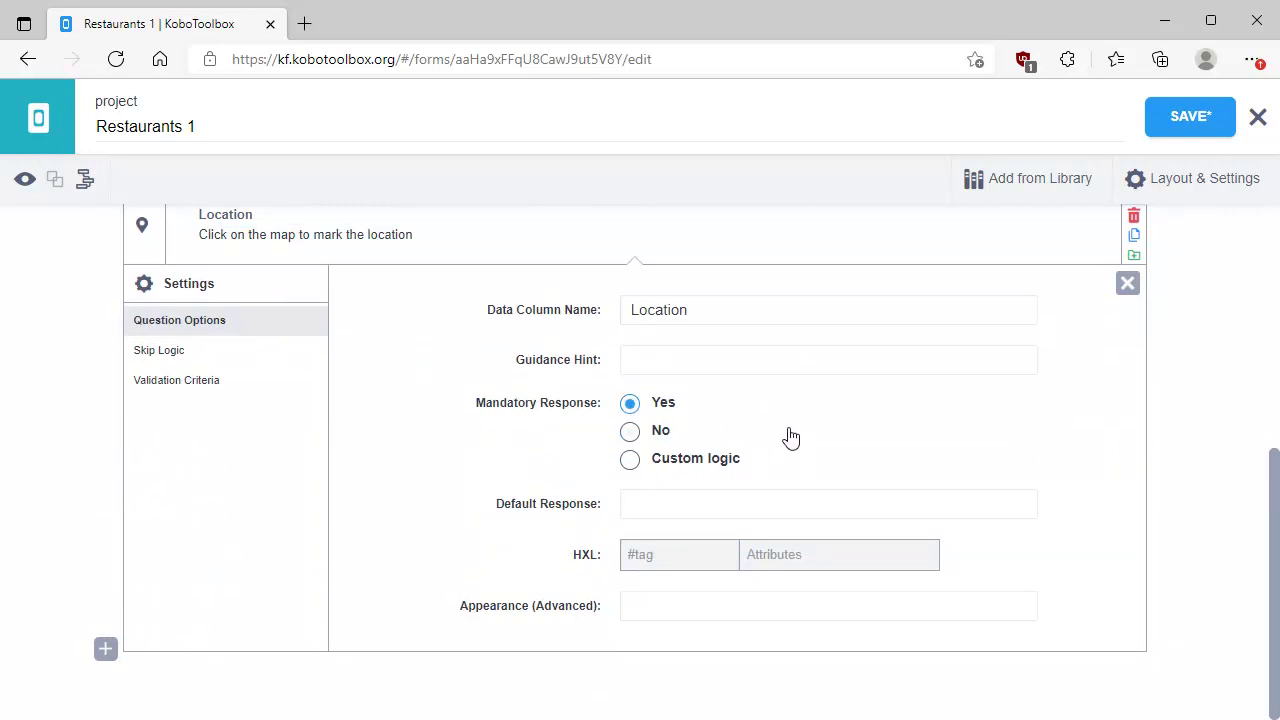
click(682, 608)
text(maps)
key(BackSpace)
key(BackSpace)
key(BackSpace)
key(BackSpace)
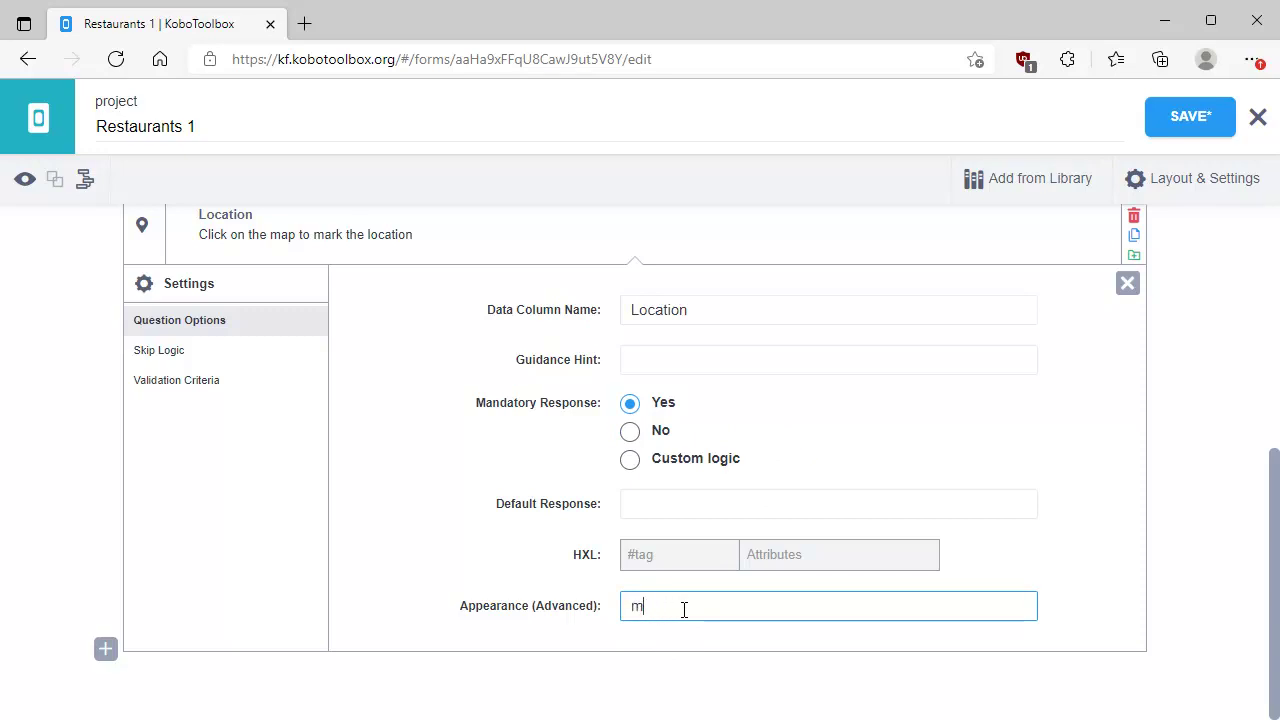
text(placement-map)
click(1050, 392)
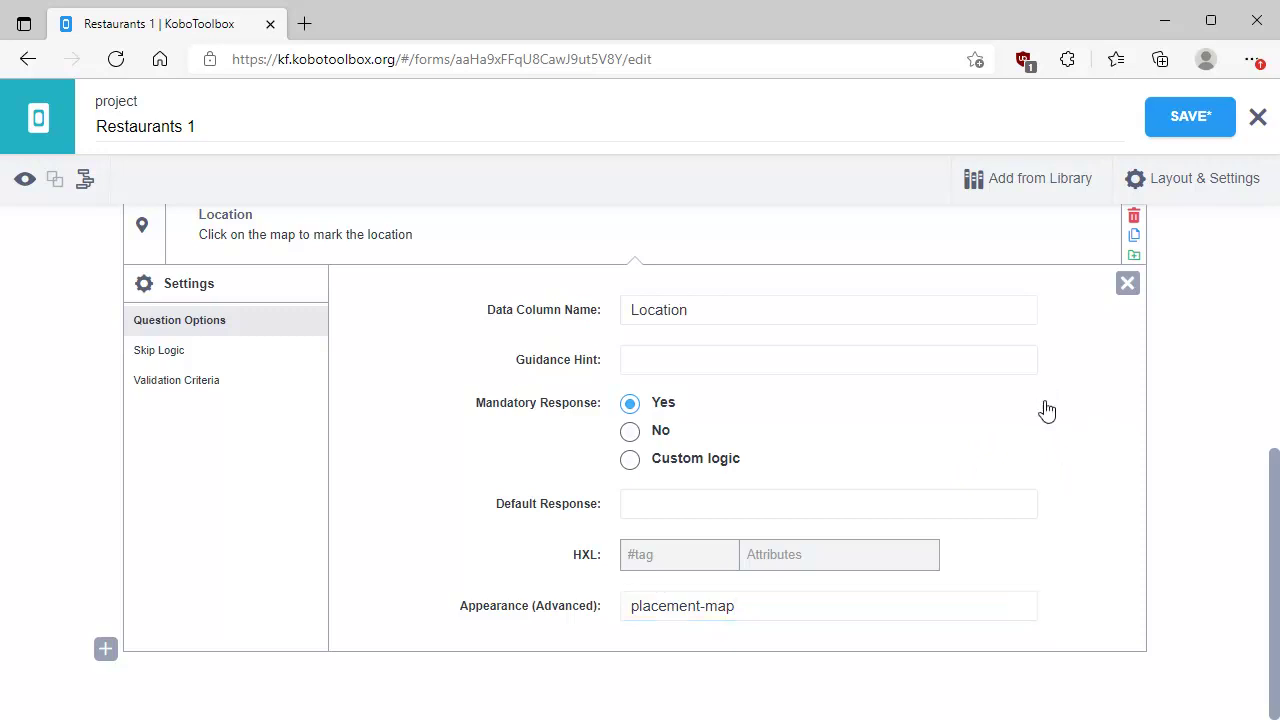
click(1128, 286)
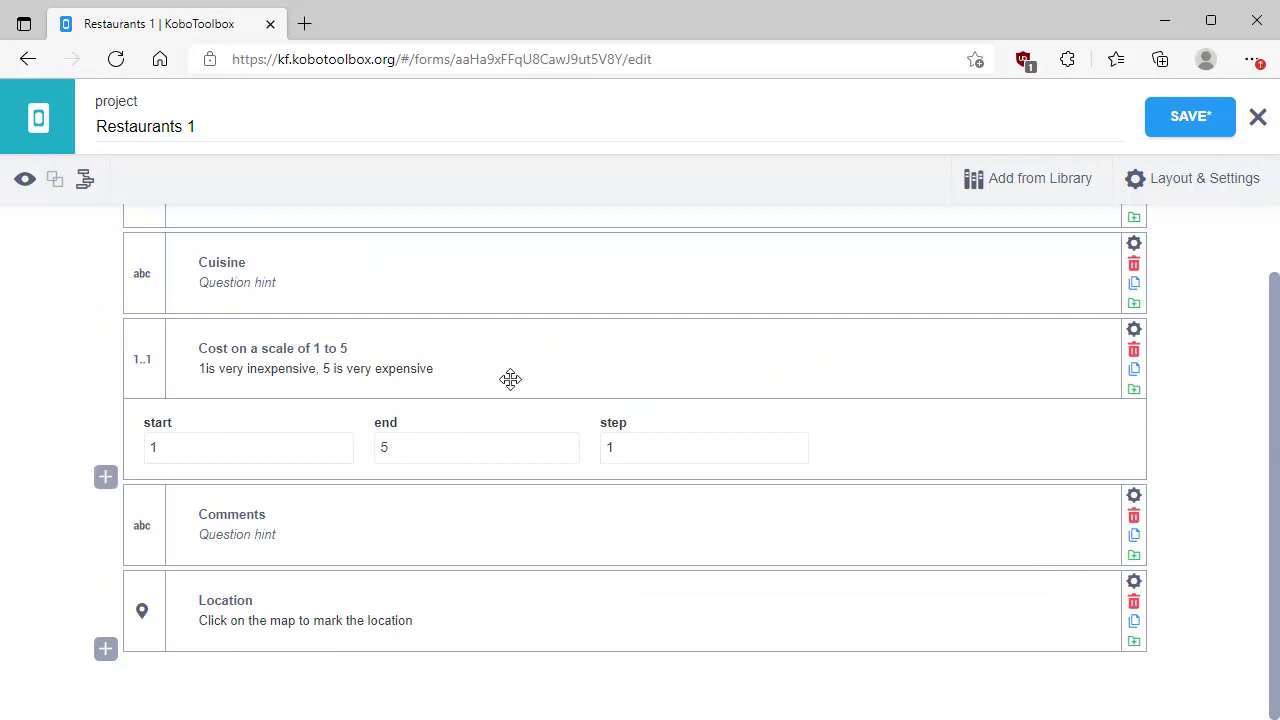
- Save the Restaurants 1 form, dismiss the 'successfully updated' notice, and return to the projects list
scroll(510, 379, up, 1)
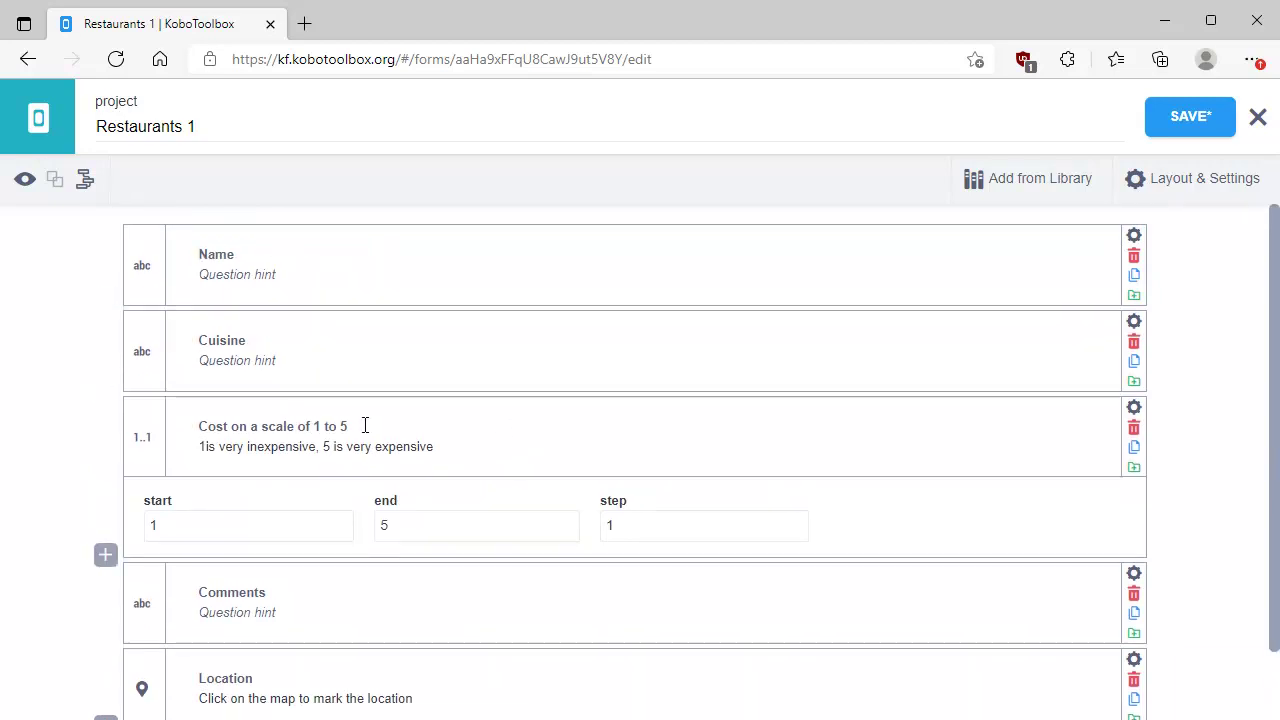
scroll(531, 423, down, 1)
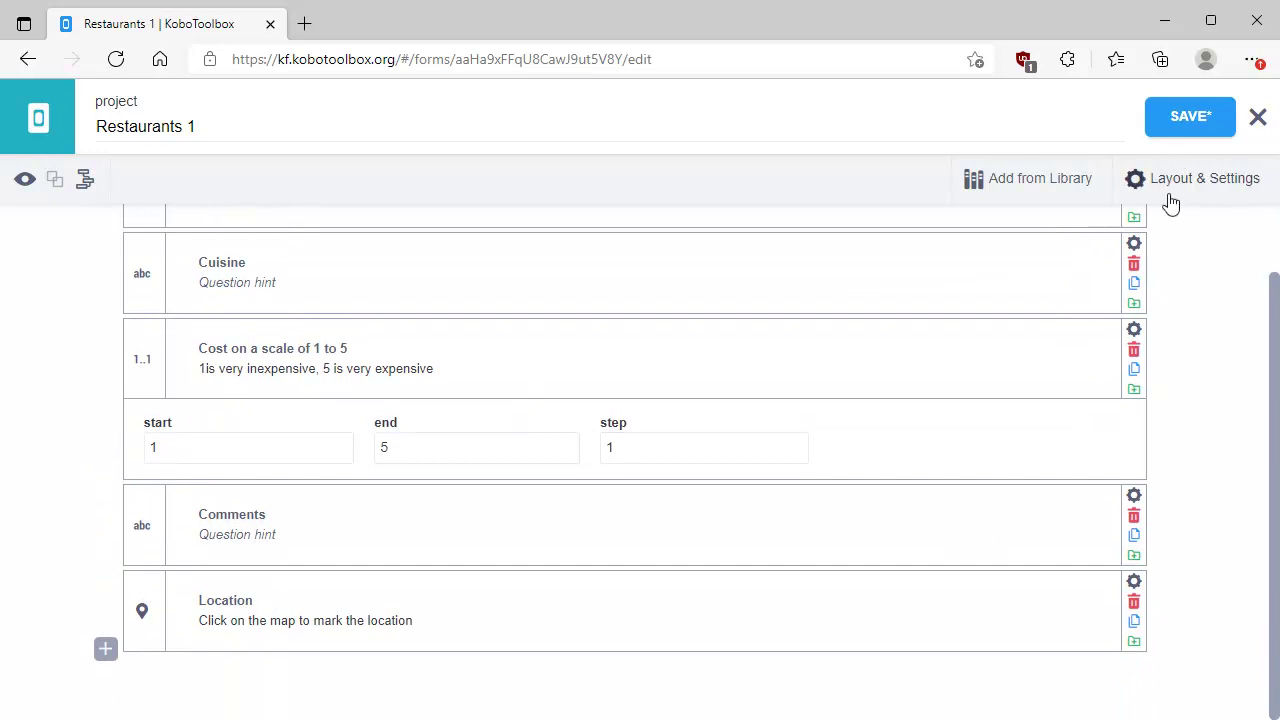
click(1183, 119)
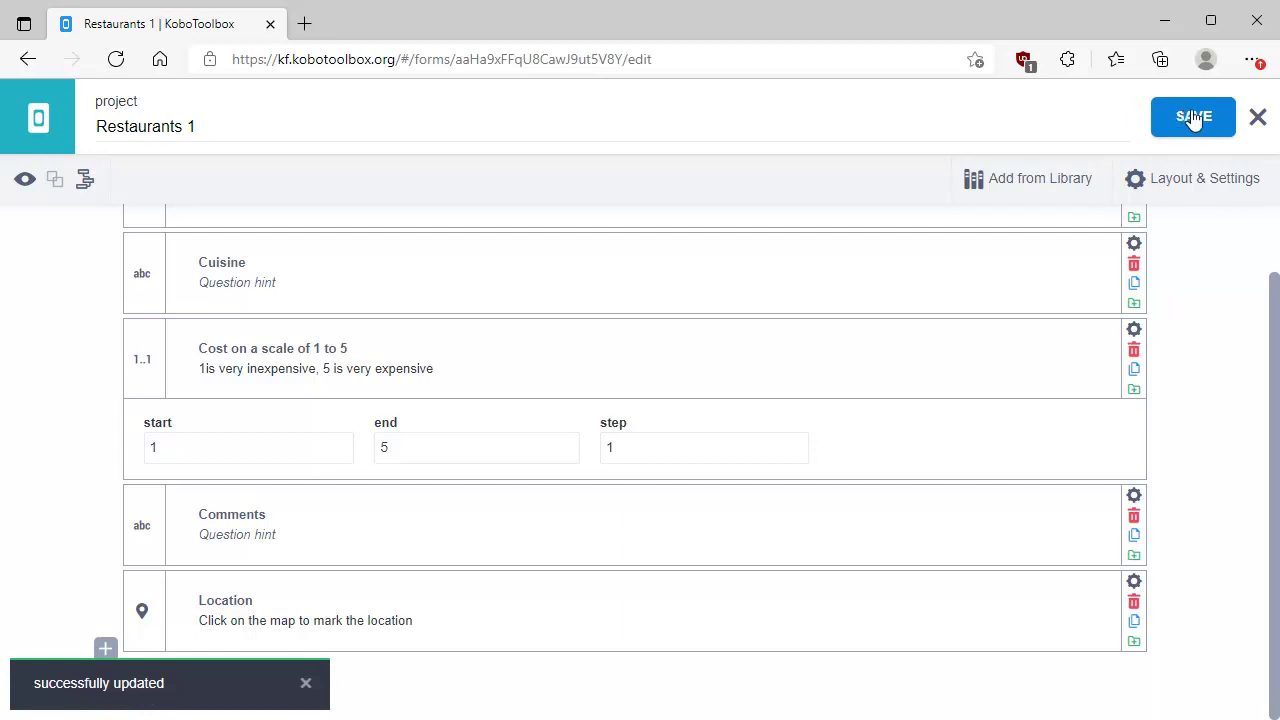
click(306, 684)
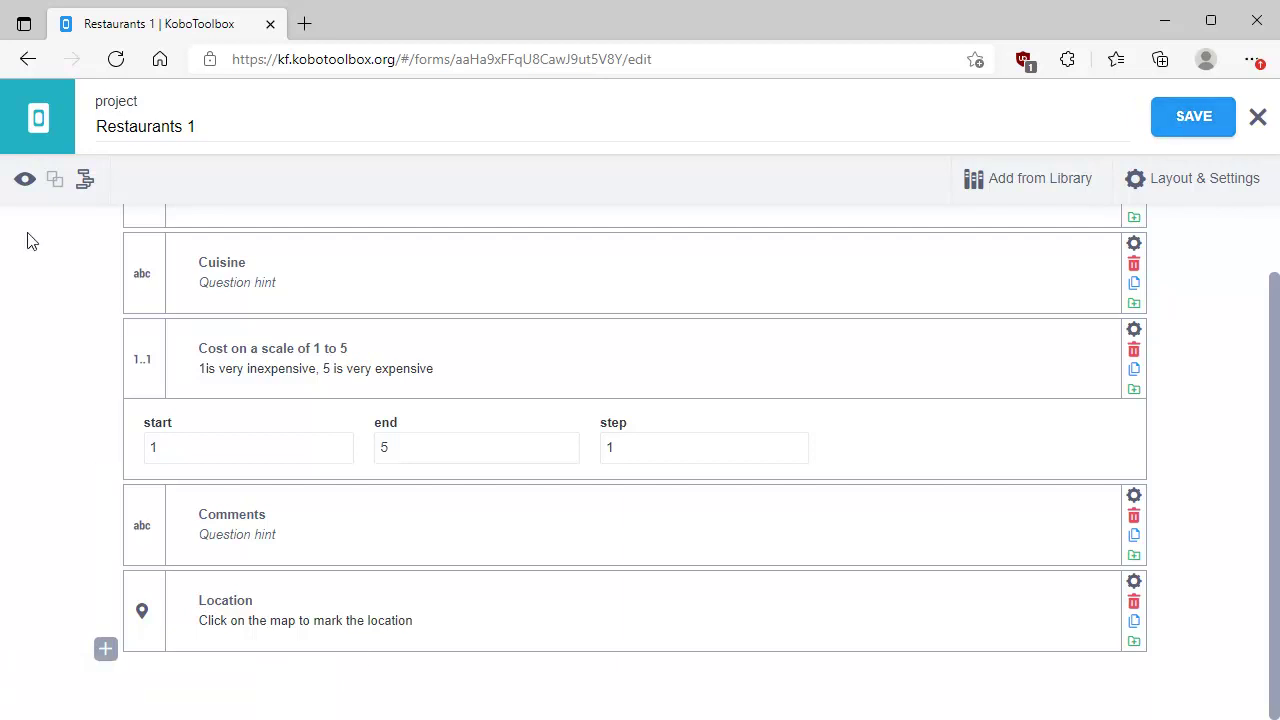
click(39, 121)
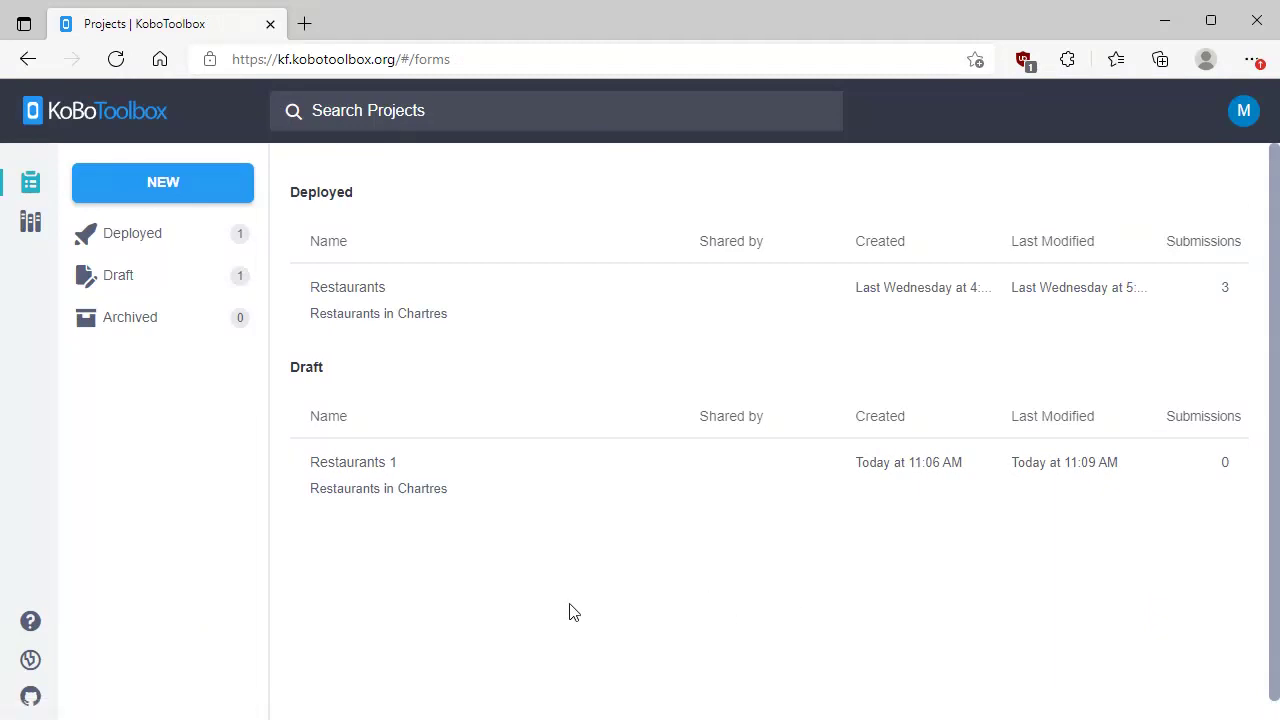
- Deploy the Restaurants 1 draft and open its live web form for data entry
click(366, 470)
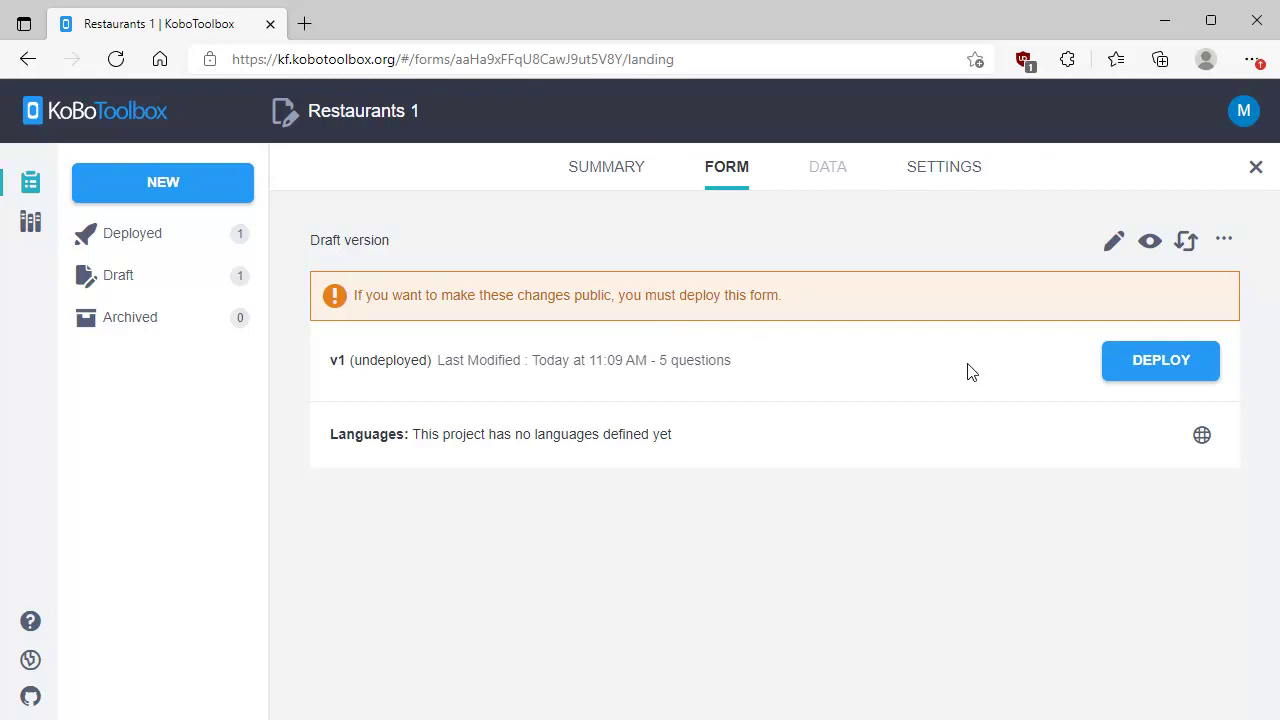
click(1164, 366)
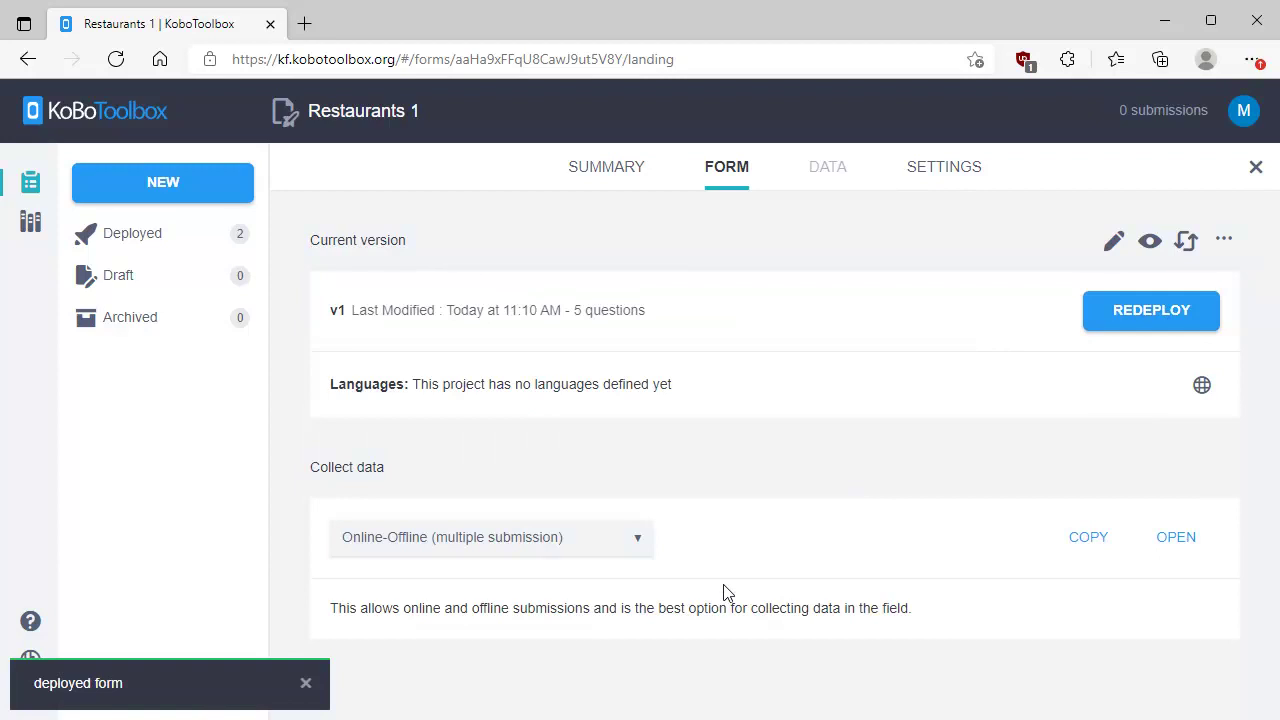
click(307, 685)
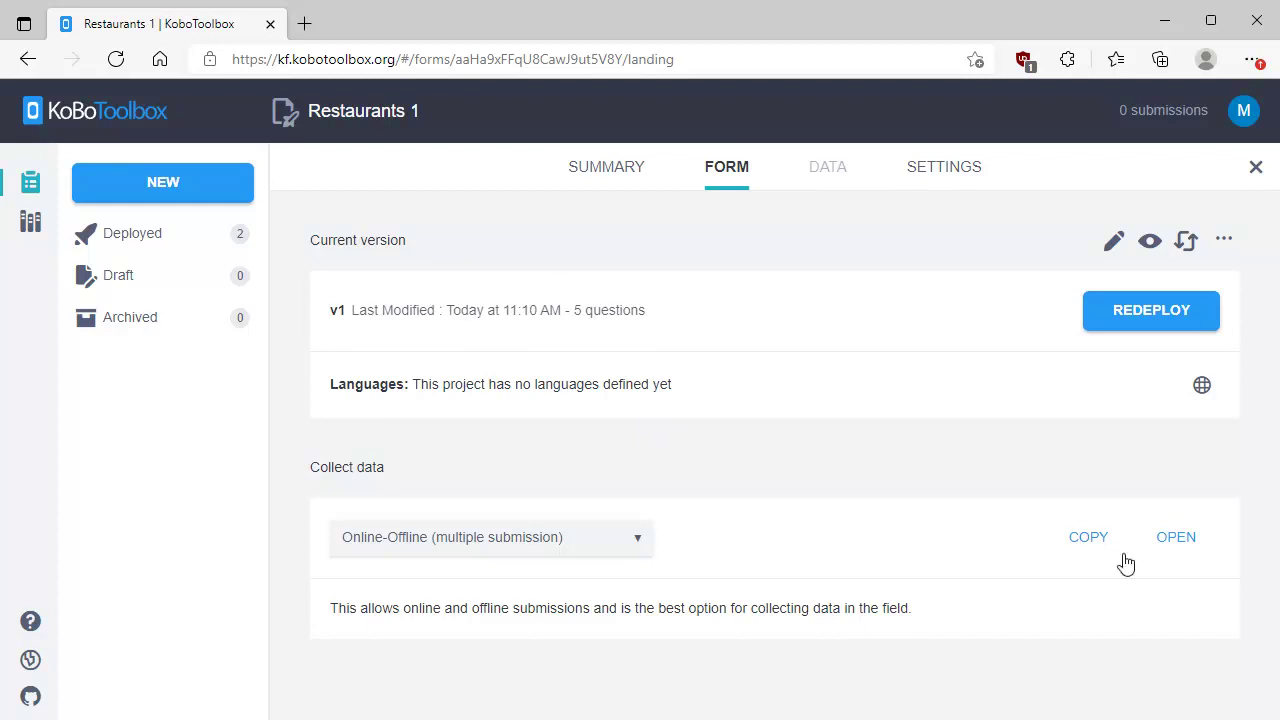
click(1178, 539)
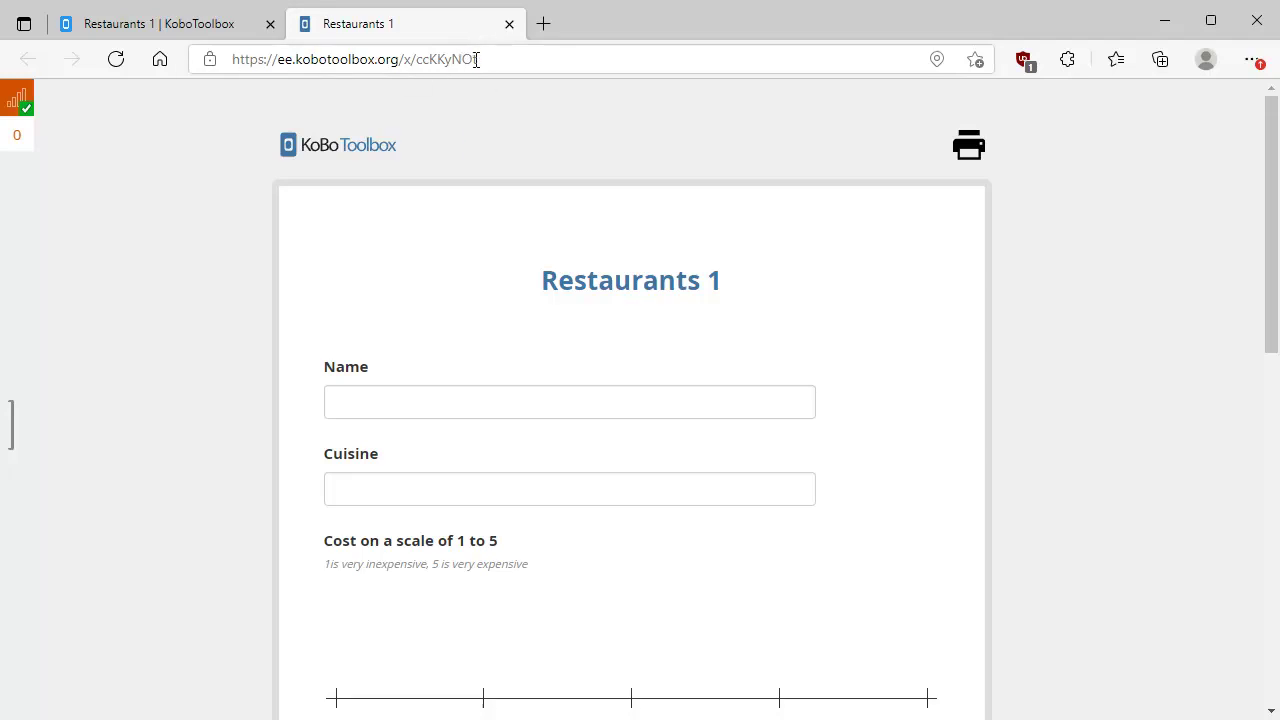
scroll(1070, 270, down, 2)
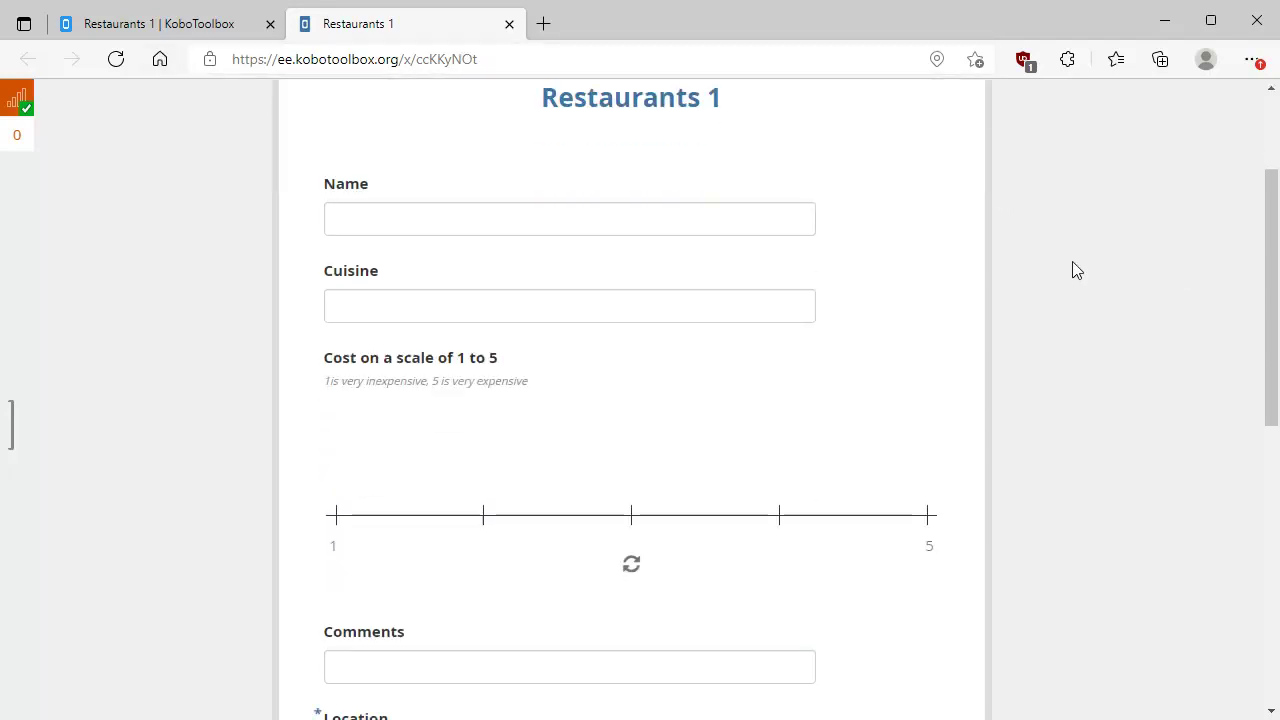
scroll(1075, 270, down, 4)
scroll(1075, 270, up, 5)
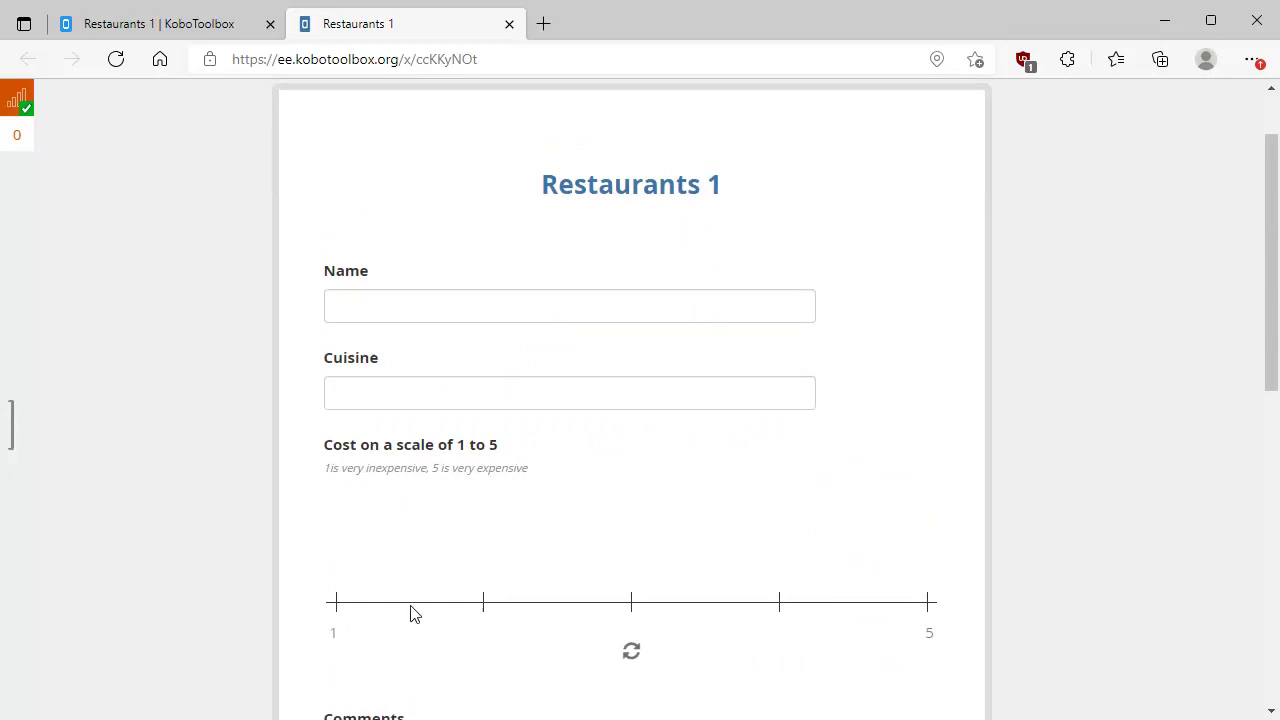
scroll(1066, 277, down, 5)
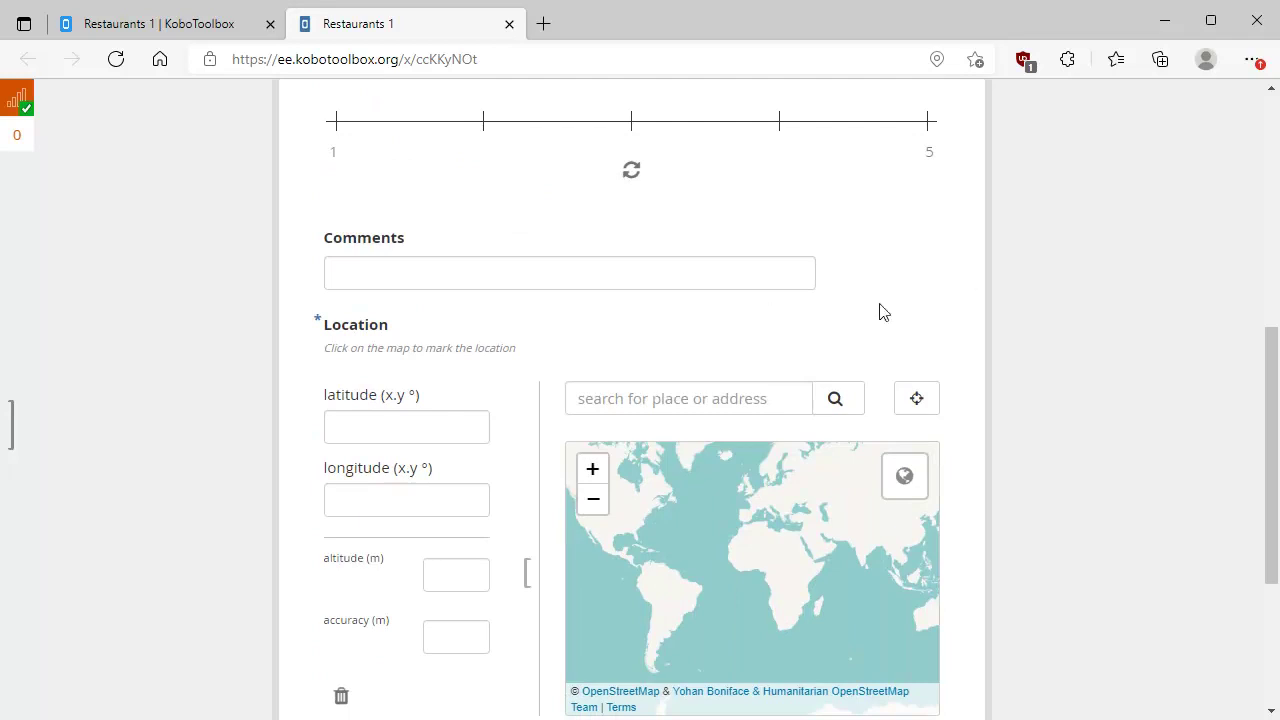
scroll(1055, 363, down, 2)
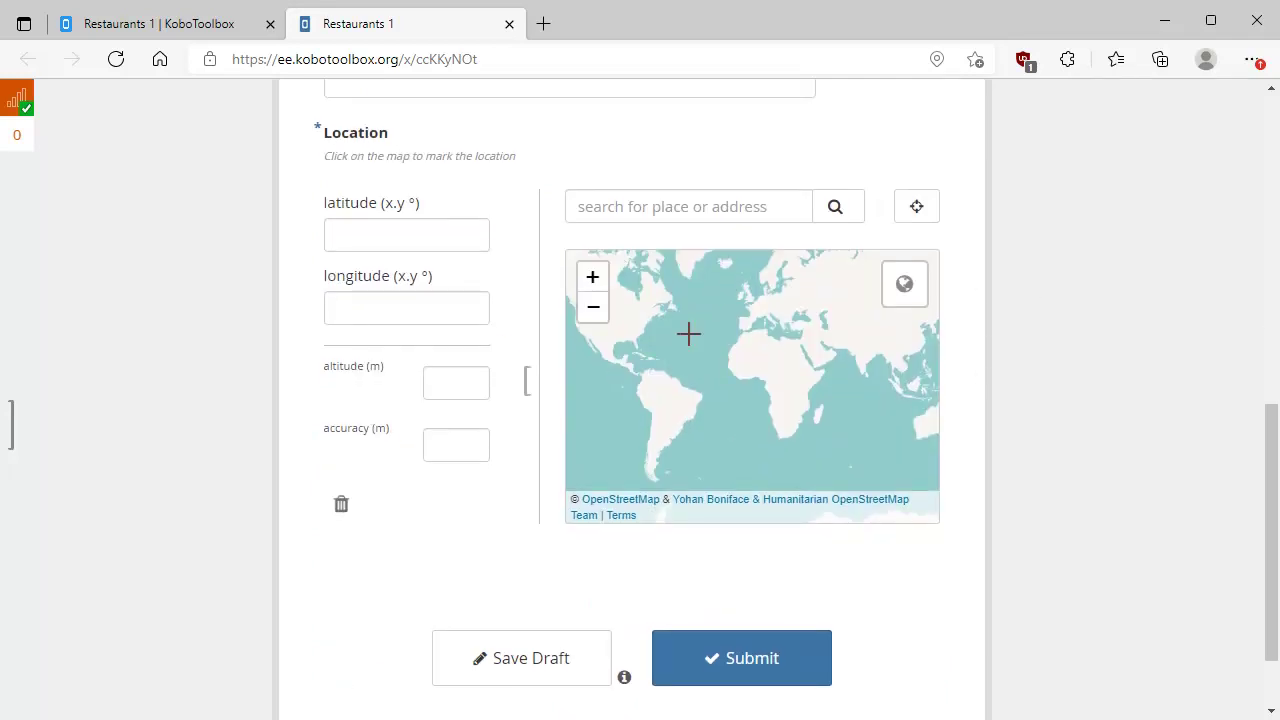
scroll(760, 314, up, 3)
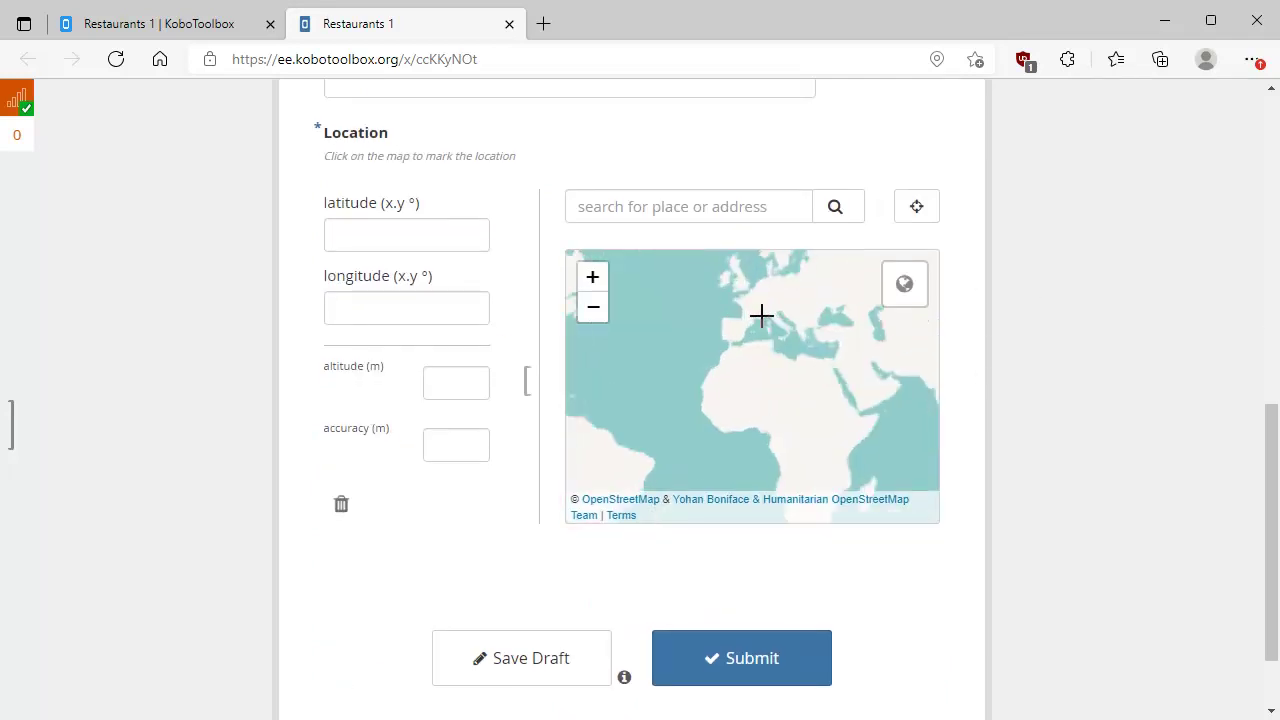
scroll(741, 303, up, 3)
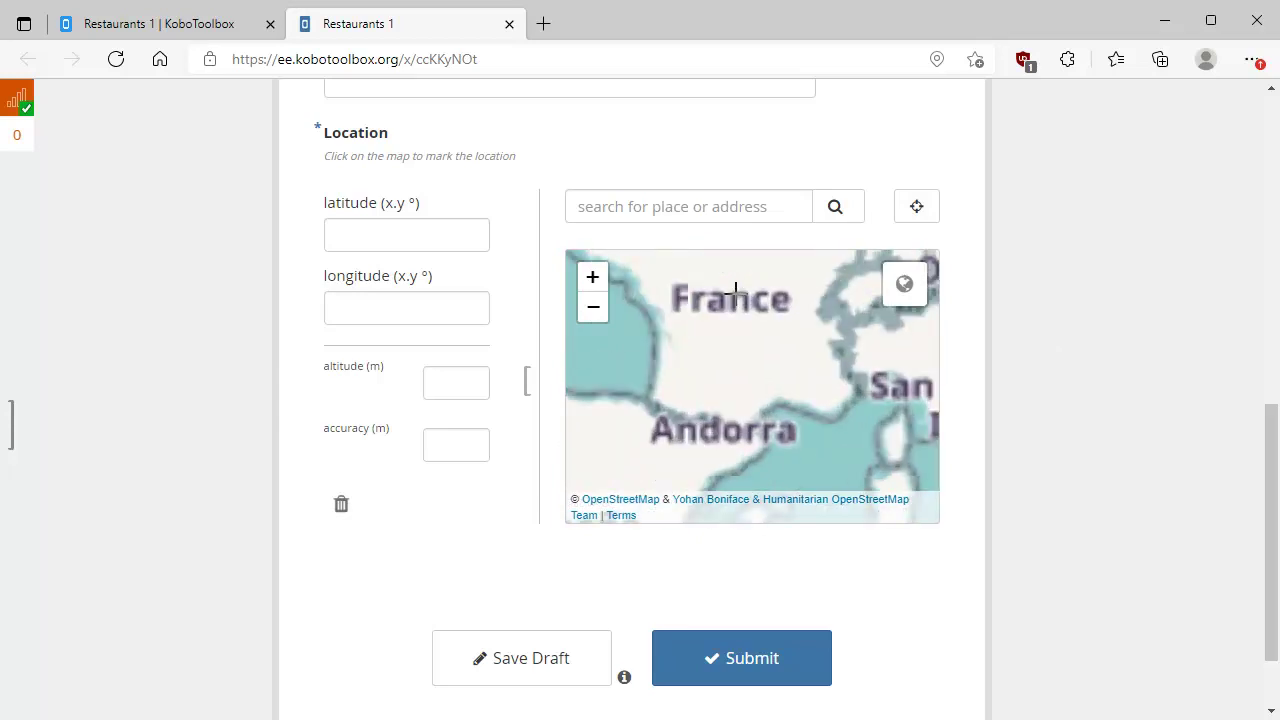
drag(738, 286, 770, 392)
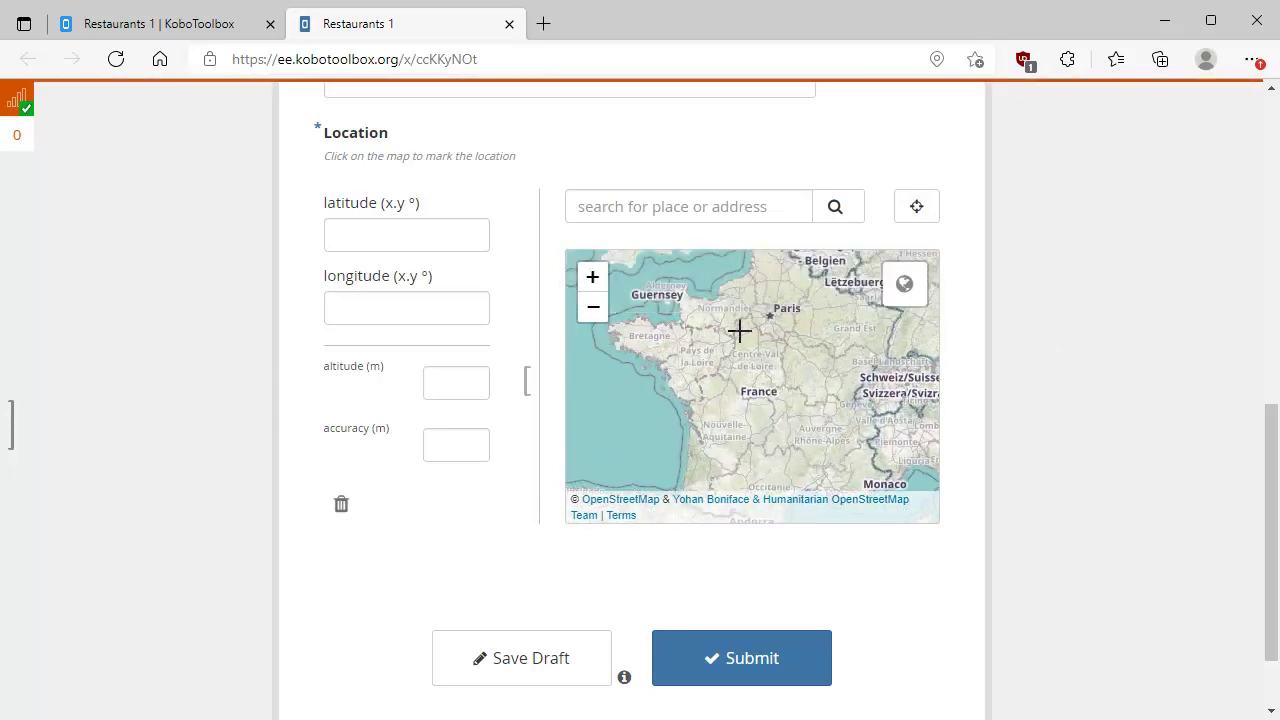
scroll(751, 334, up, 2)
scroll(752, 352, down, 2)
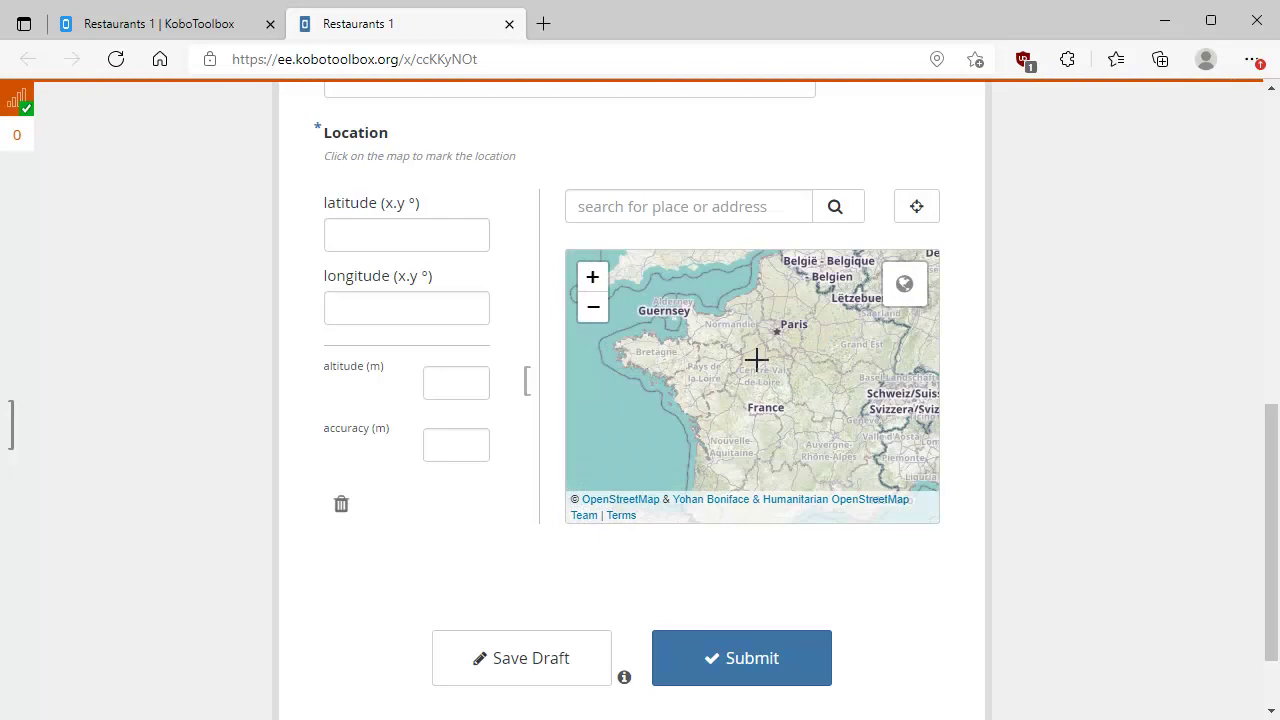
scroll(761, 345, down, 2)
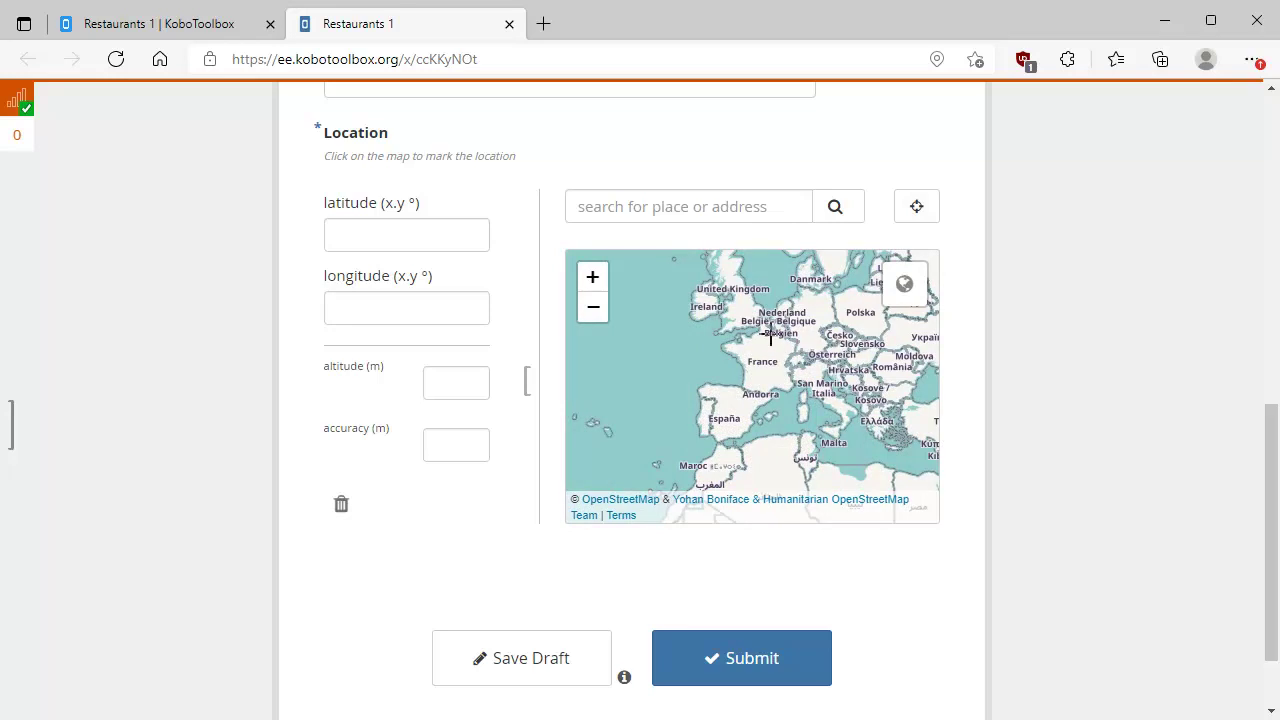
scroll(752, 344, up, 2)
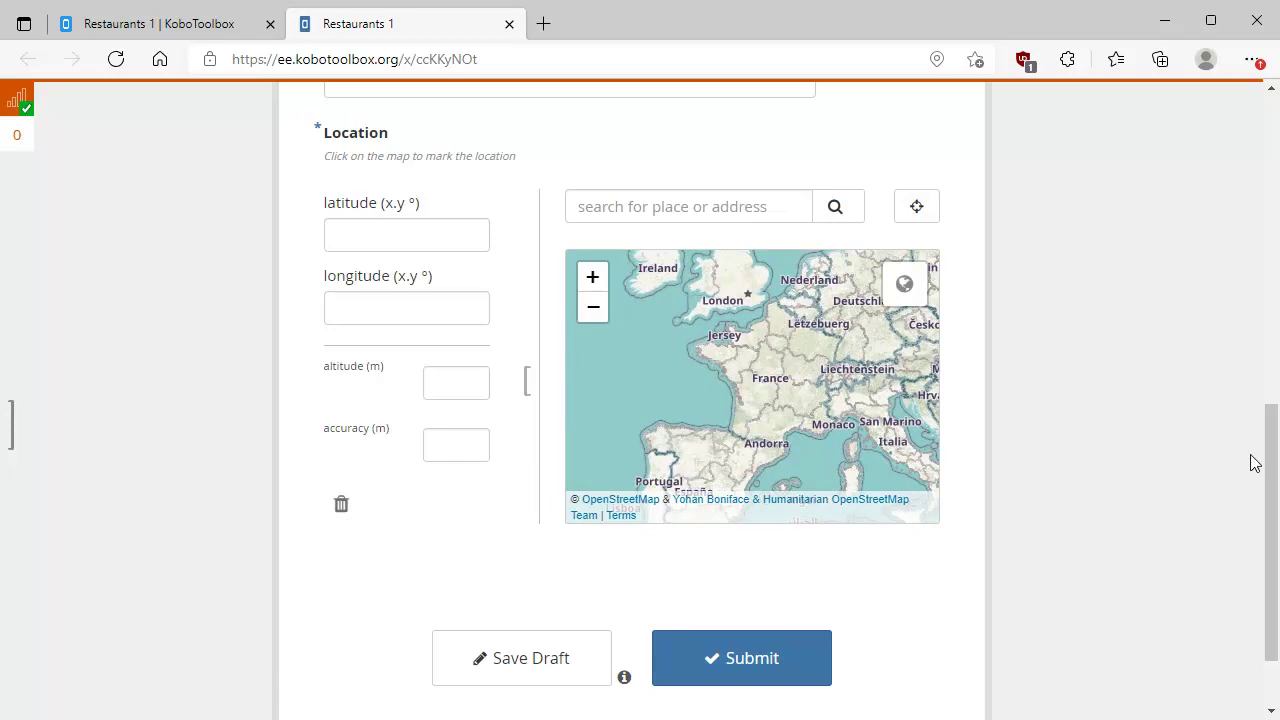
drag(1271, 443, 566, 14)
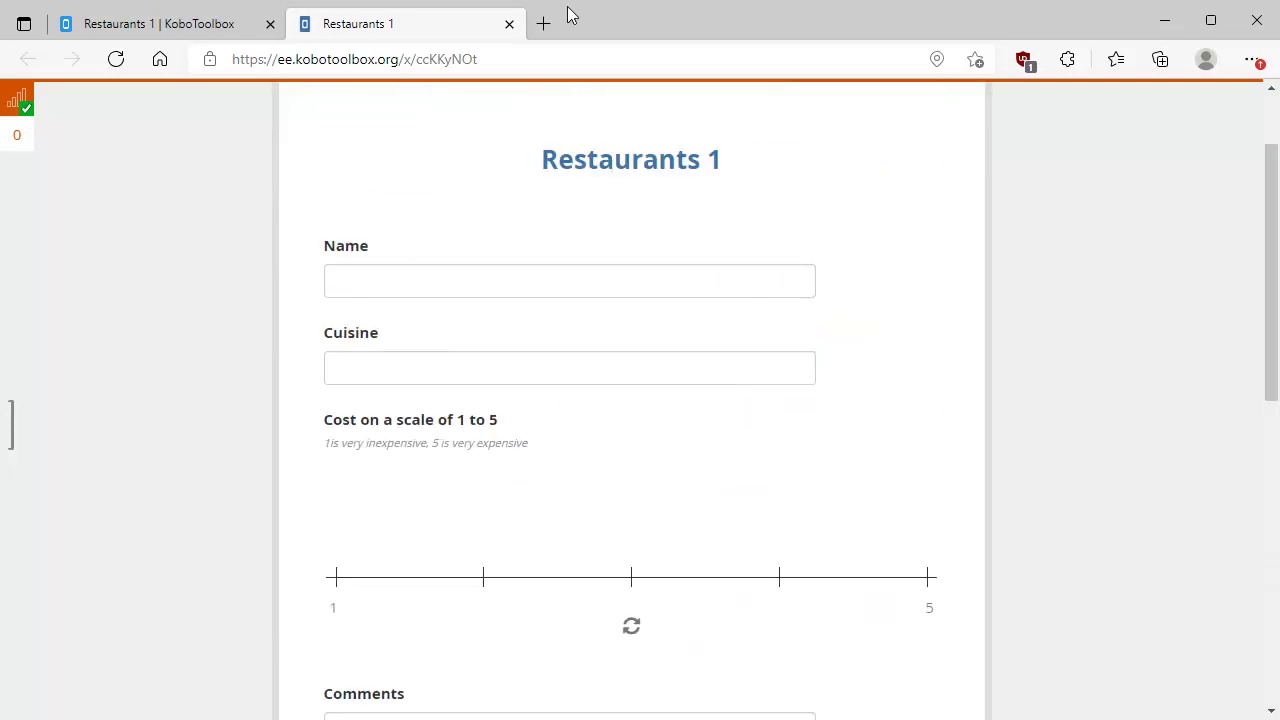
- Close the Enketo tab and open the Location question's settings in the Form Builder
click(509, 23)
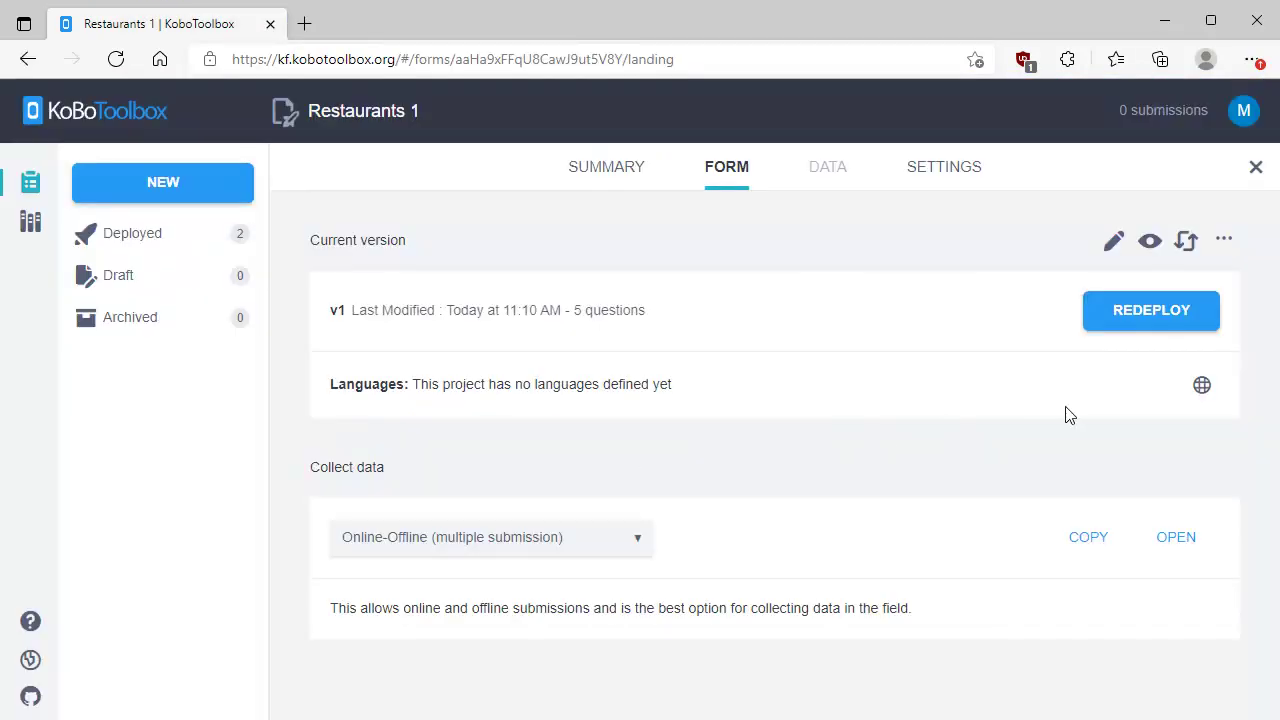
click(1114, 245)
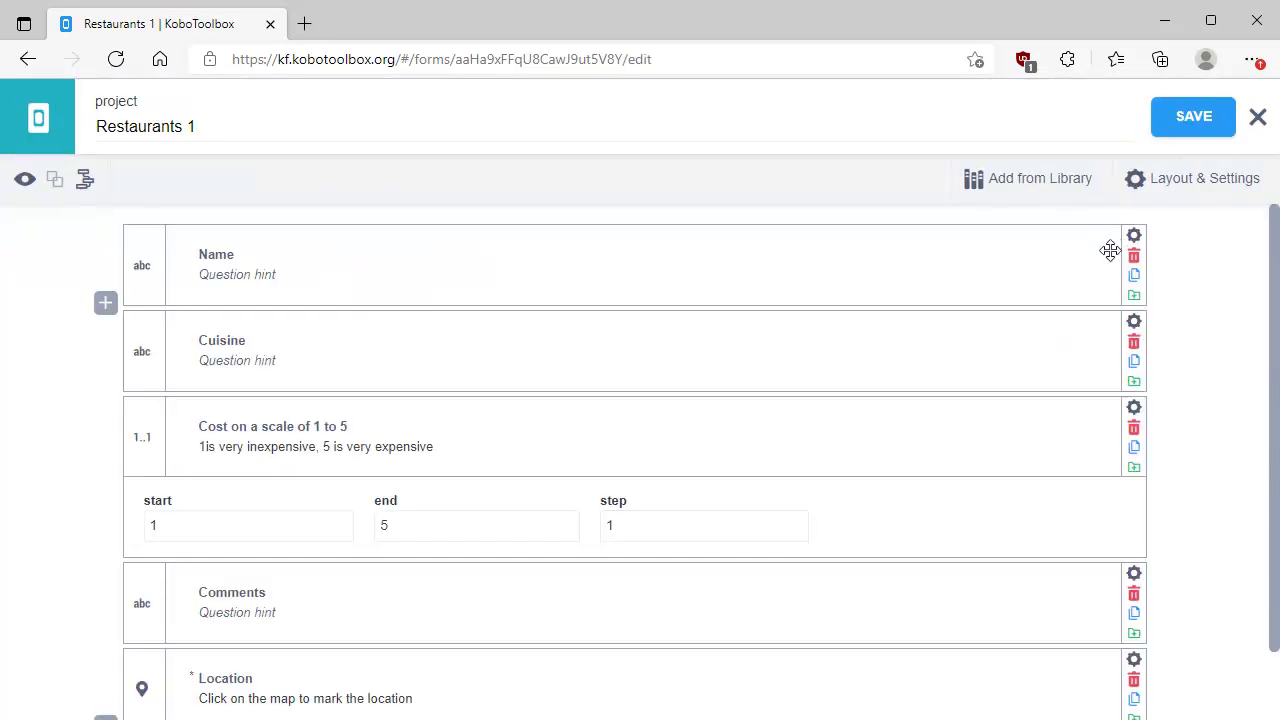
scroll(982, 472, down, 1)
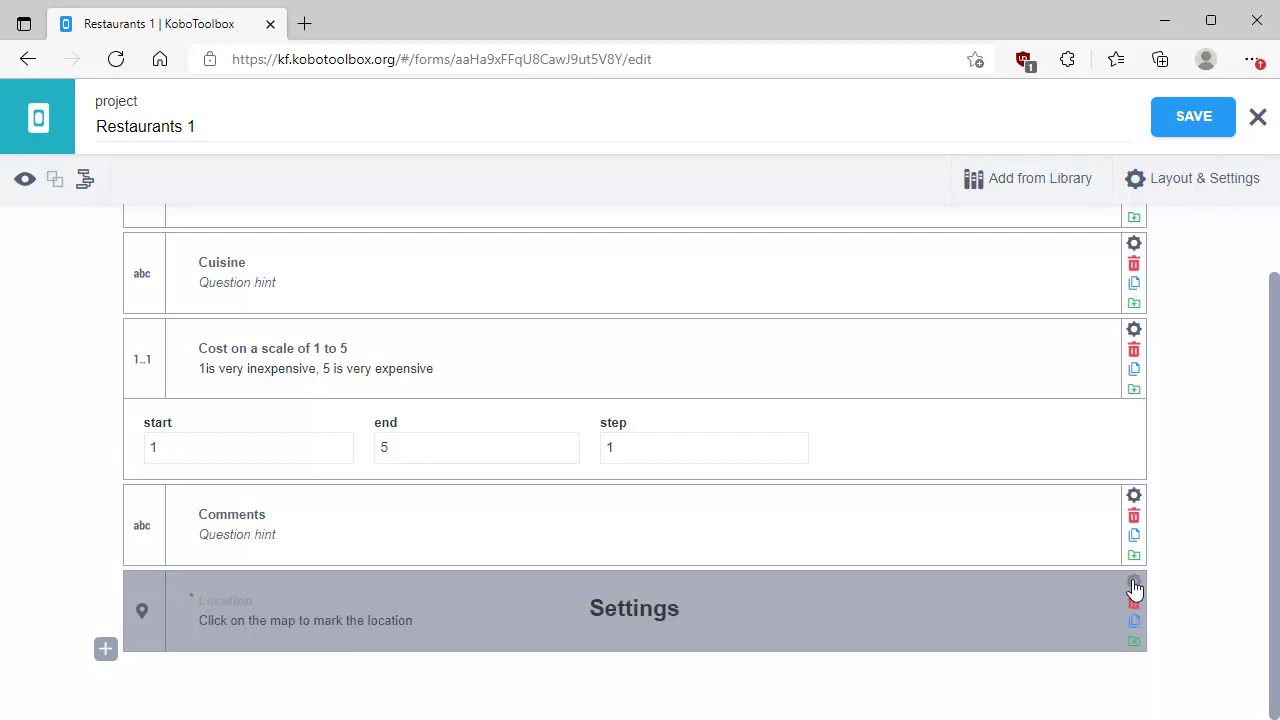
click(1134, 590)
scroll(815, 530, down, 4)
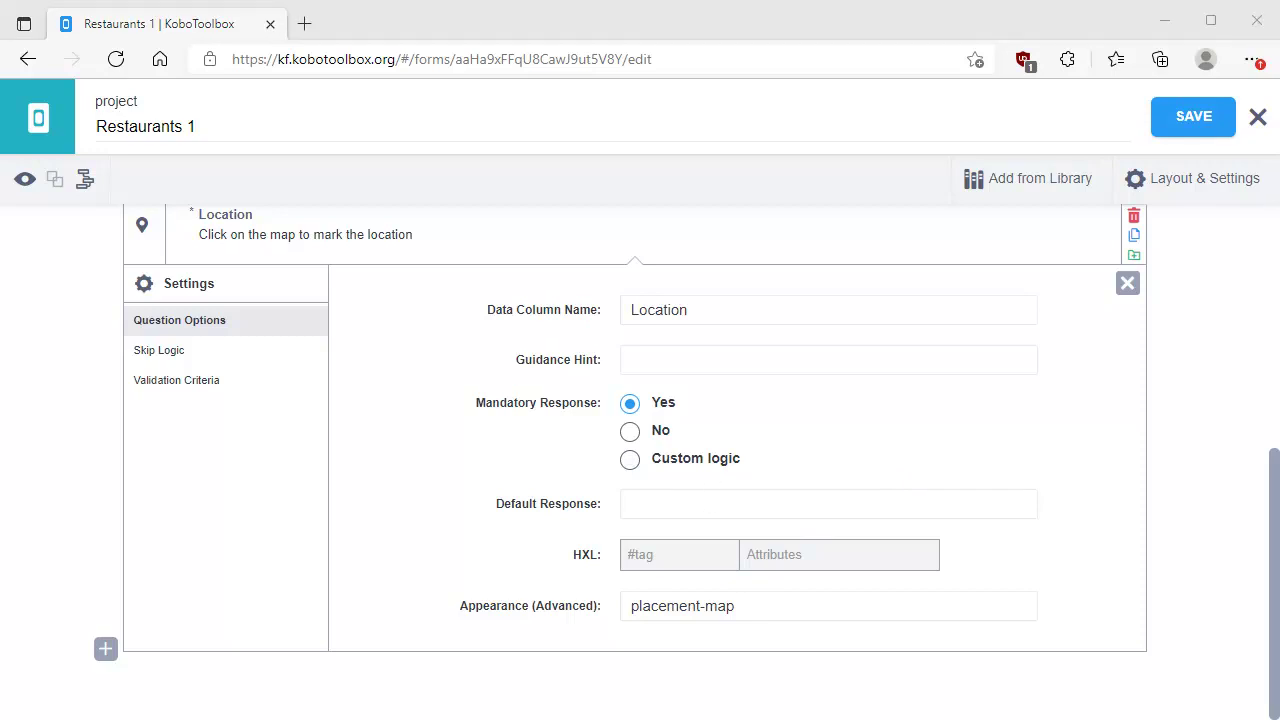
- Paste 48.447 1.488 10000 0 as Location's default response, keeping it mandatory
click(670, 504)
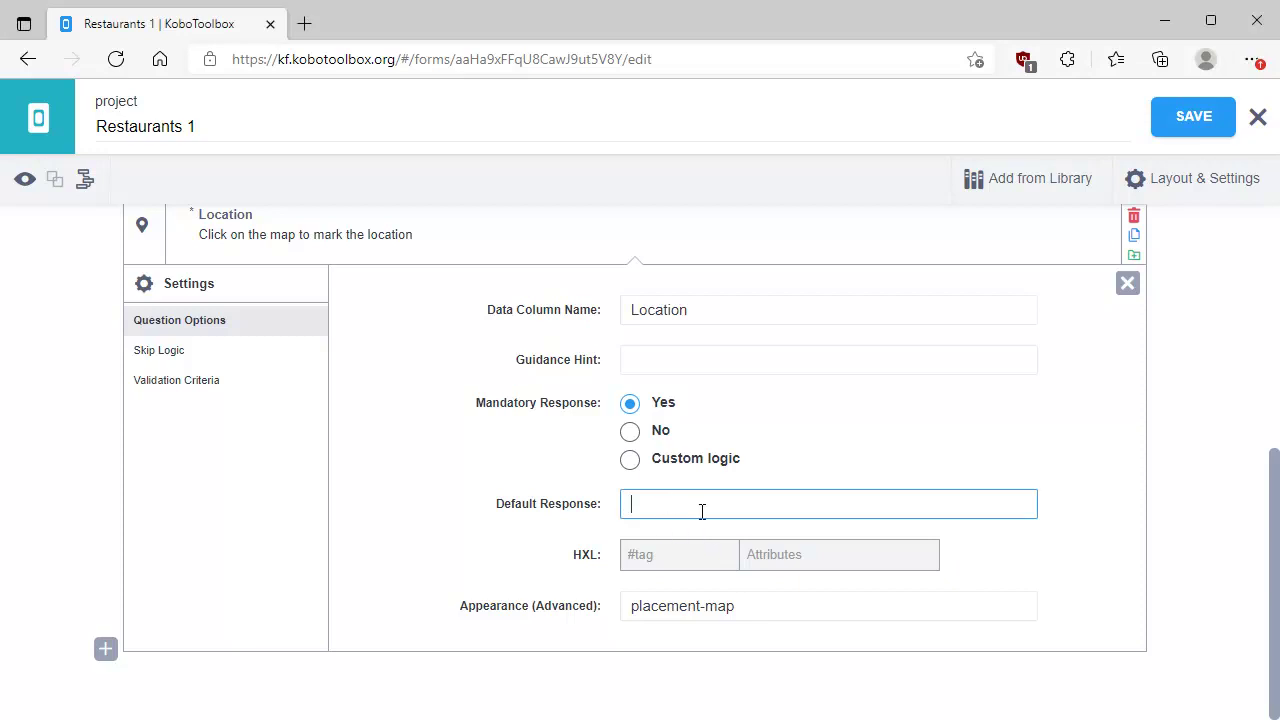
text(48.447 1.488 10000 0)
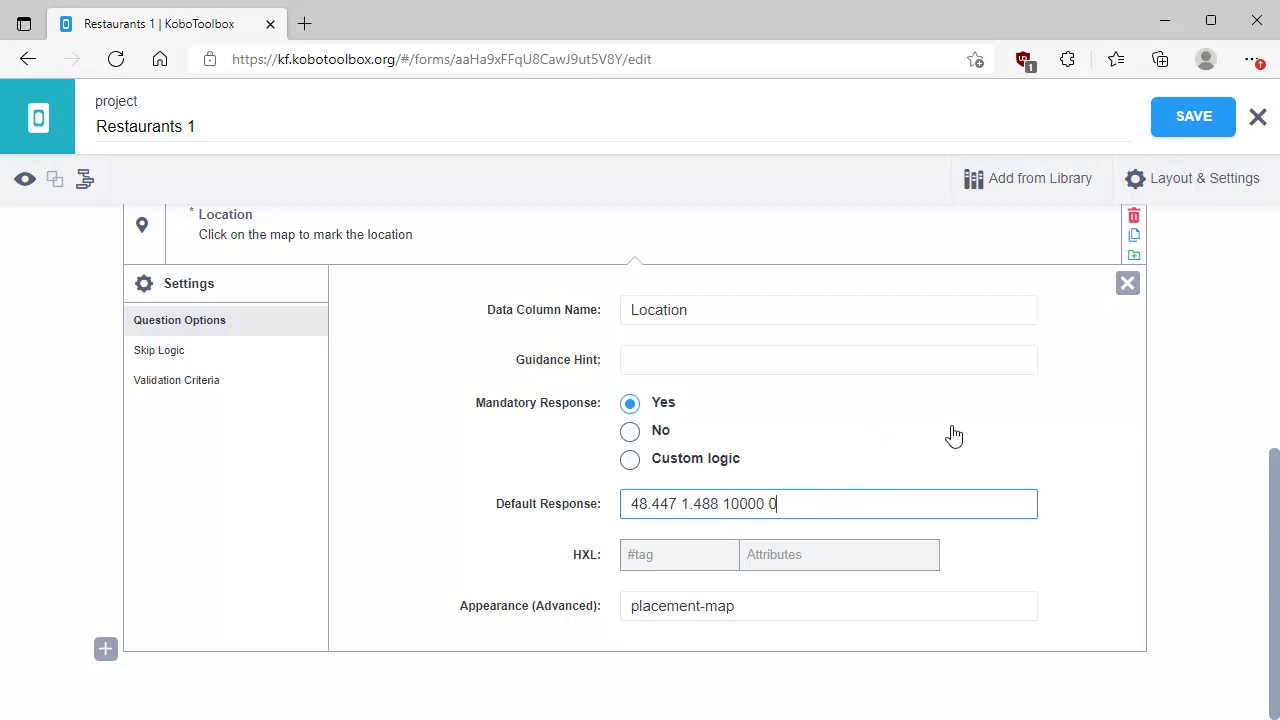
click(1032, 434)
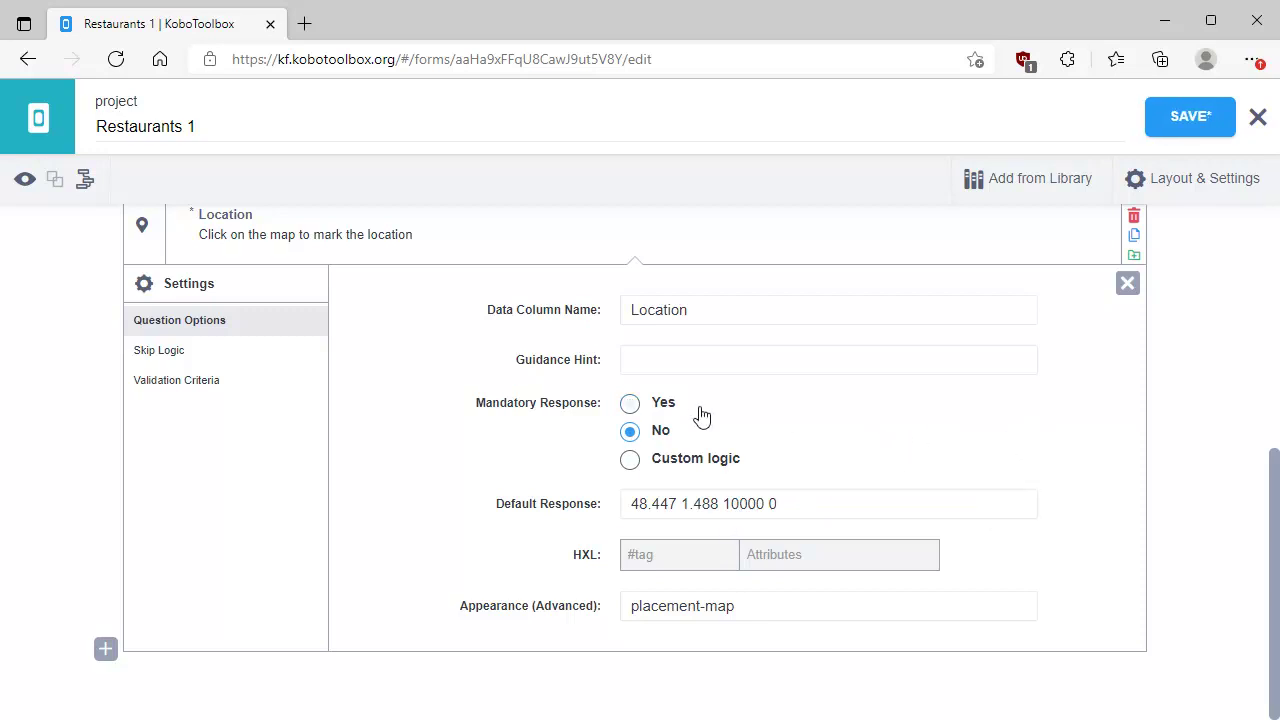
click(631, 405)
click(1127, 286)
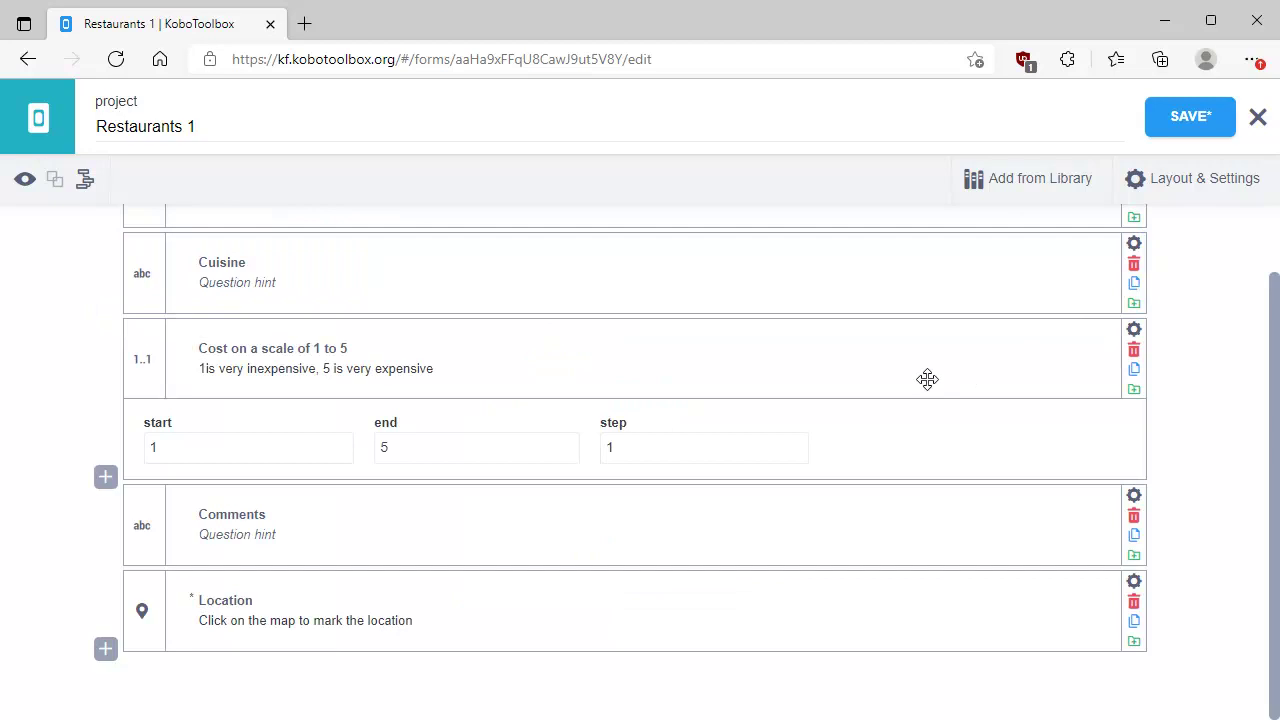
- Save the edited form, dismiss the notice, and close the form builder
click(1192, 117)
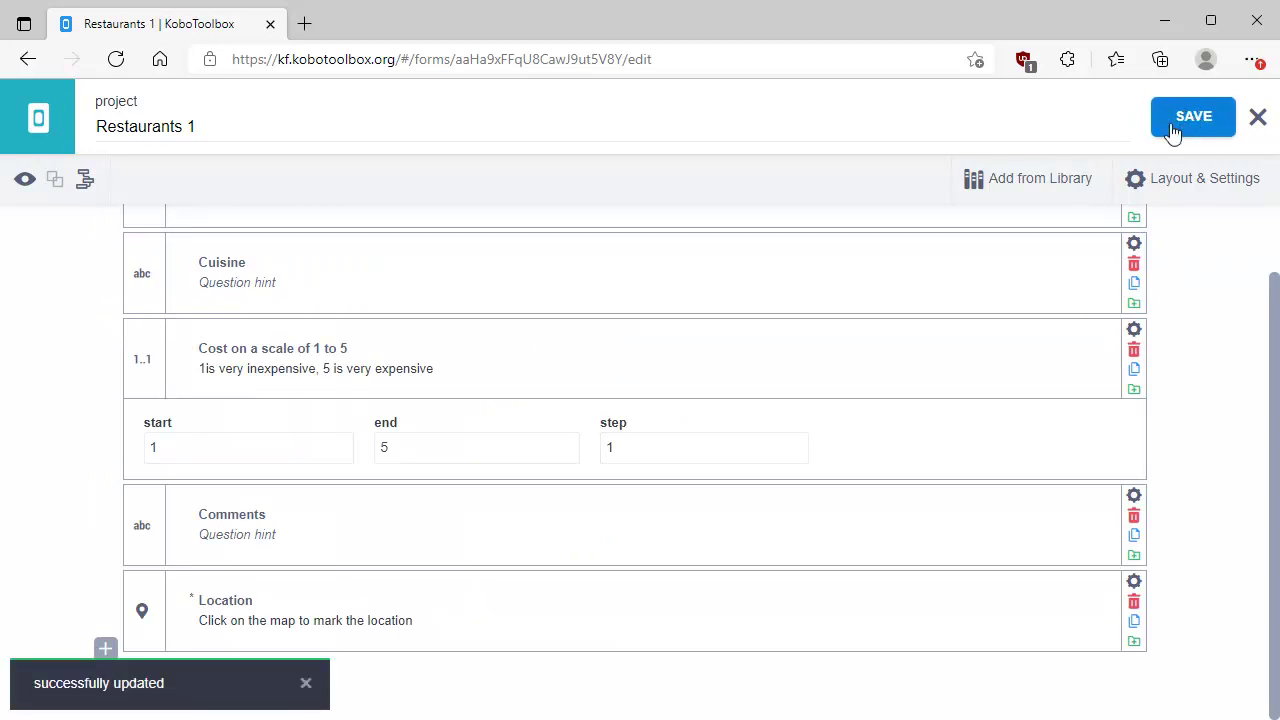
click(306, 684)
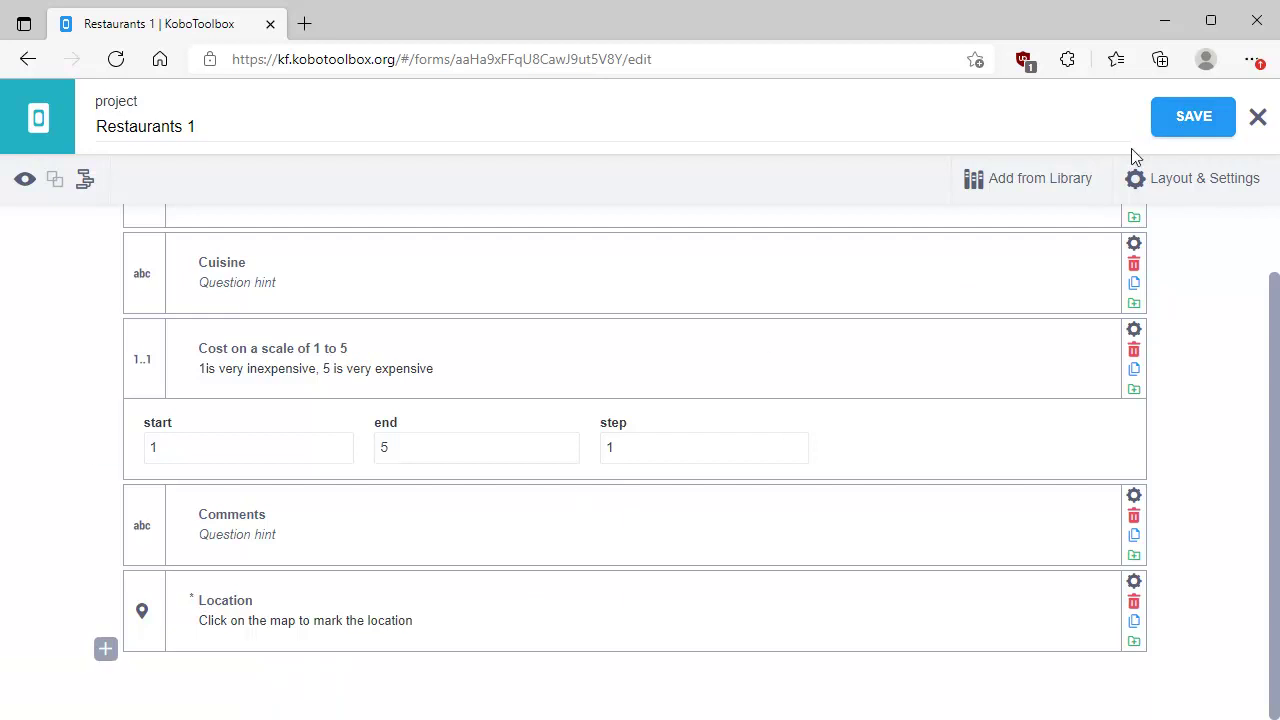
click(1256, 117)
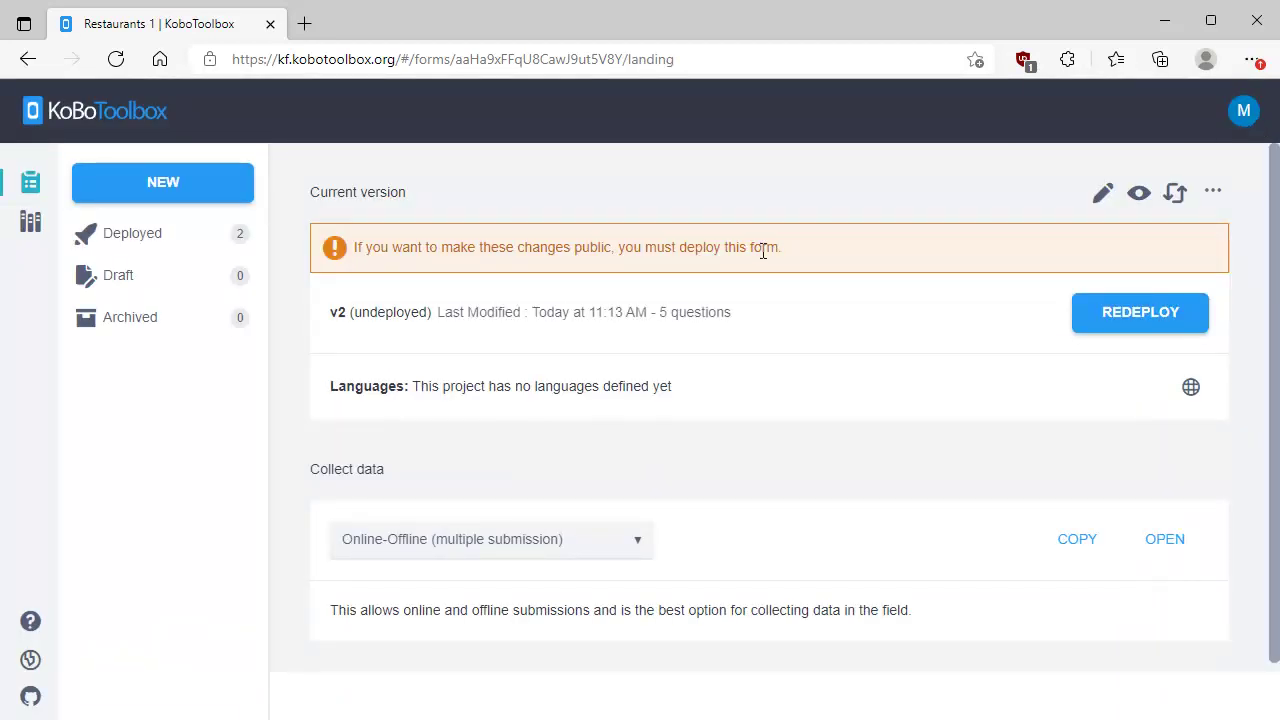
- Redeploy Restaurants 1 as v2, confirming the overwrite of the existing deployment
click(1122, 318)
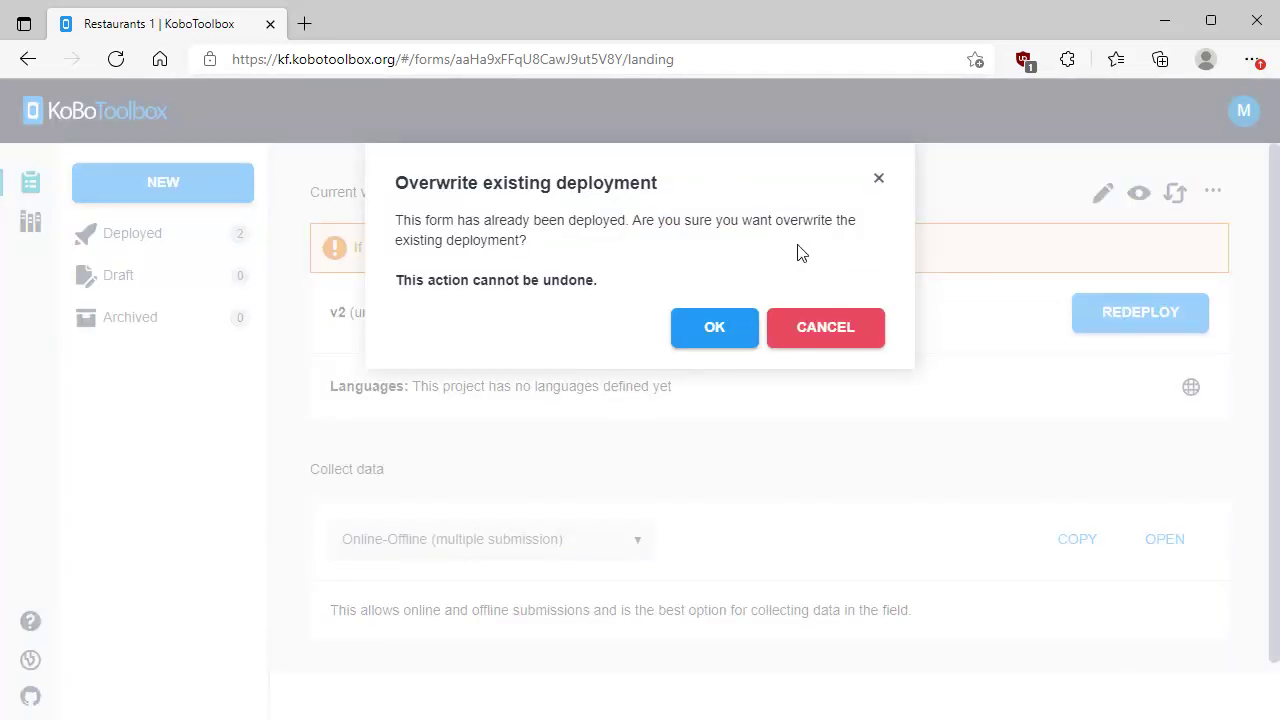
click(714, 328)
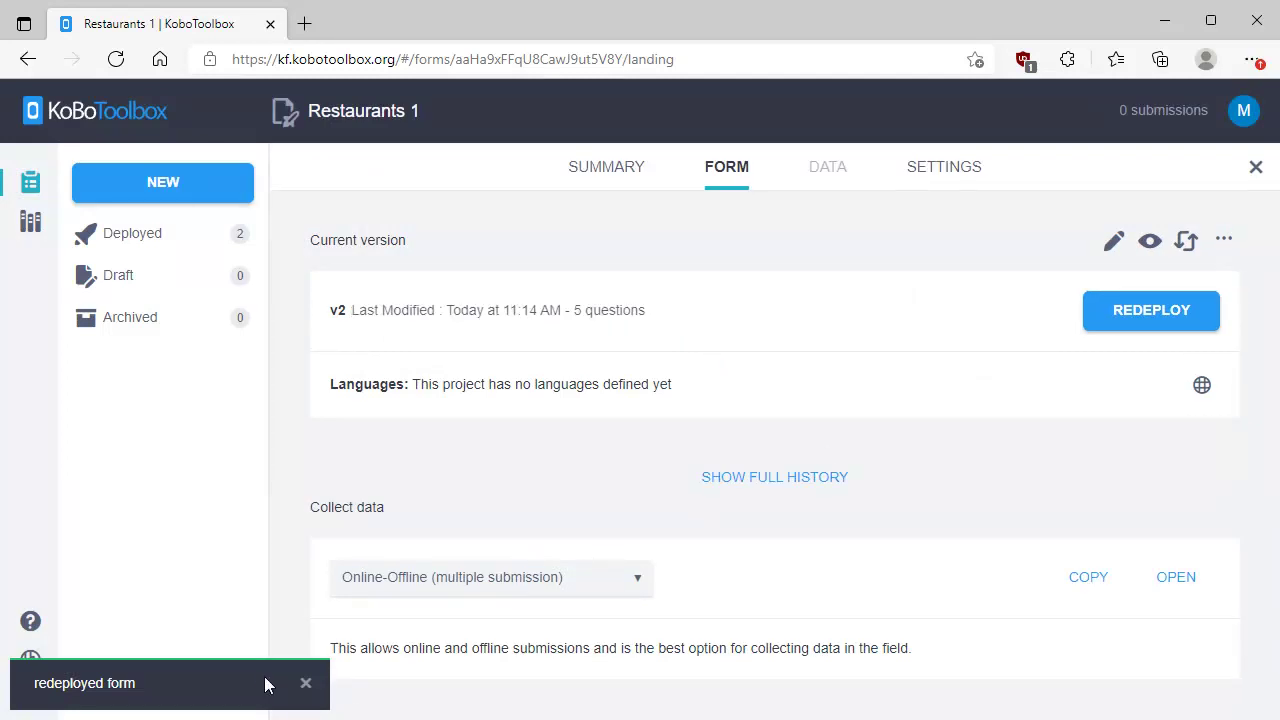
click(304, 684)
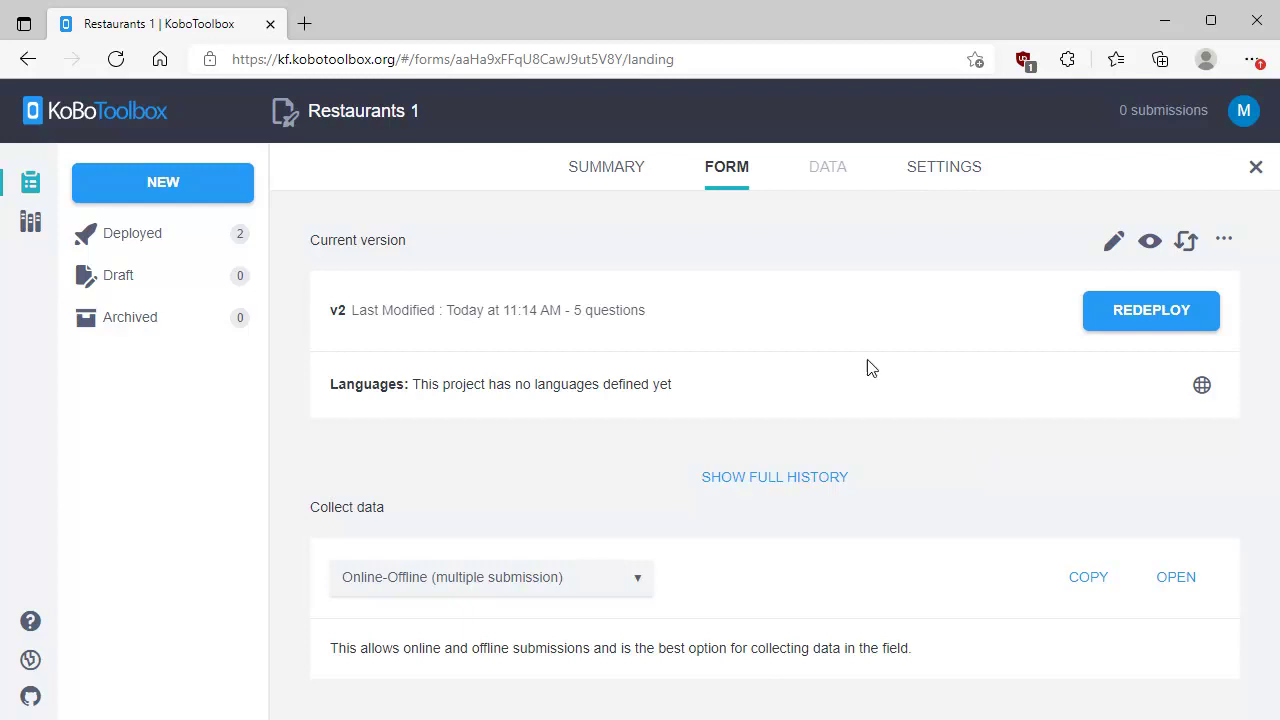
- Open the Enketo web form and reload it to get Location prefilled at 48.447, 1.488
click(1176, 578)
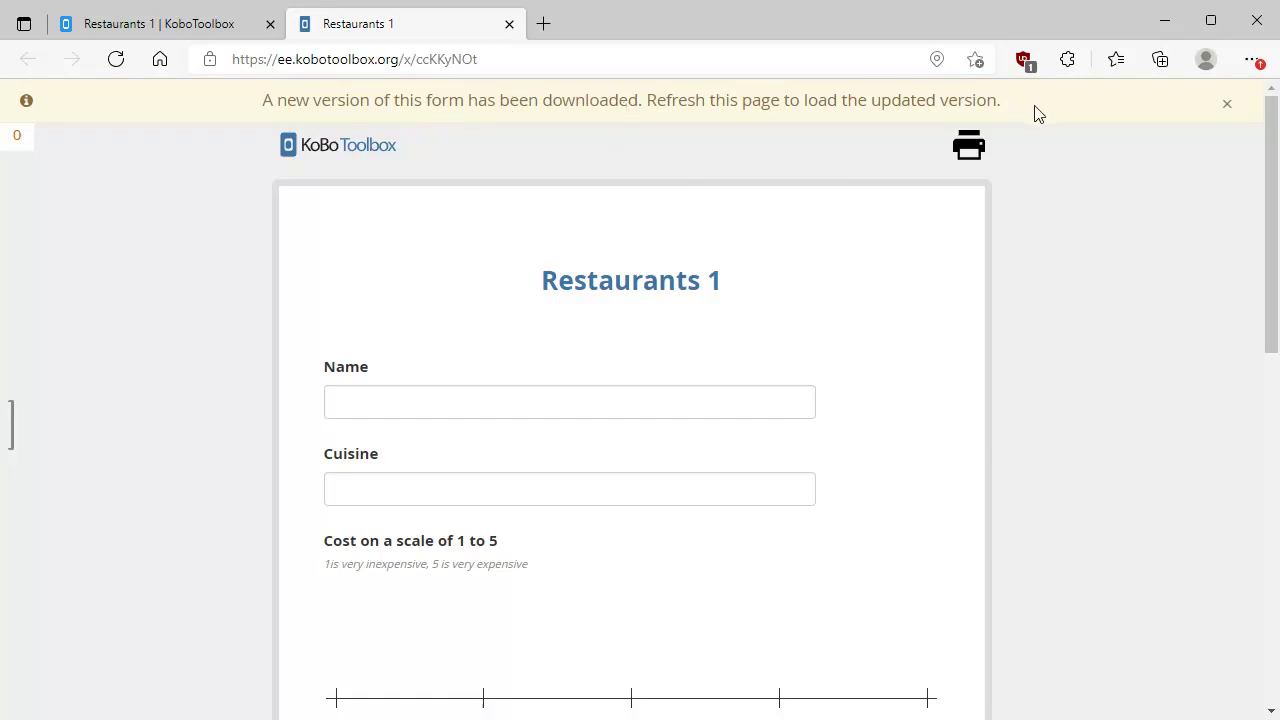
click(115, 60)
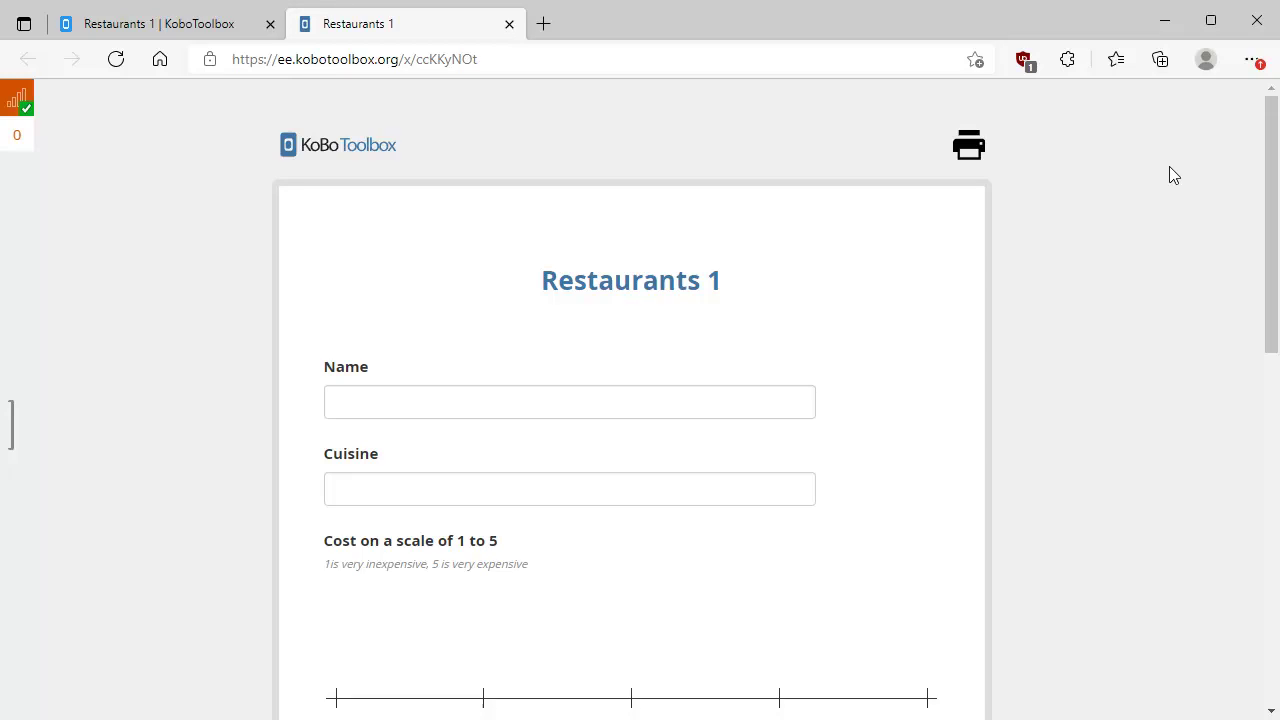
scroll(1170, 176, down, 6)
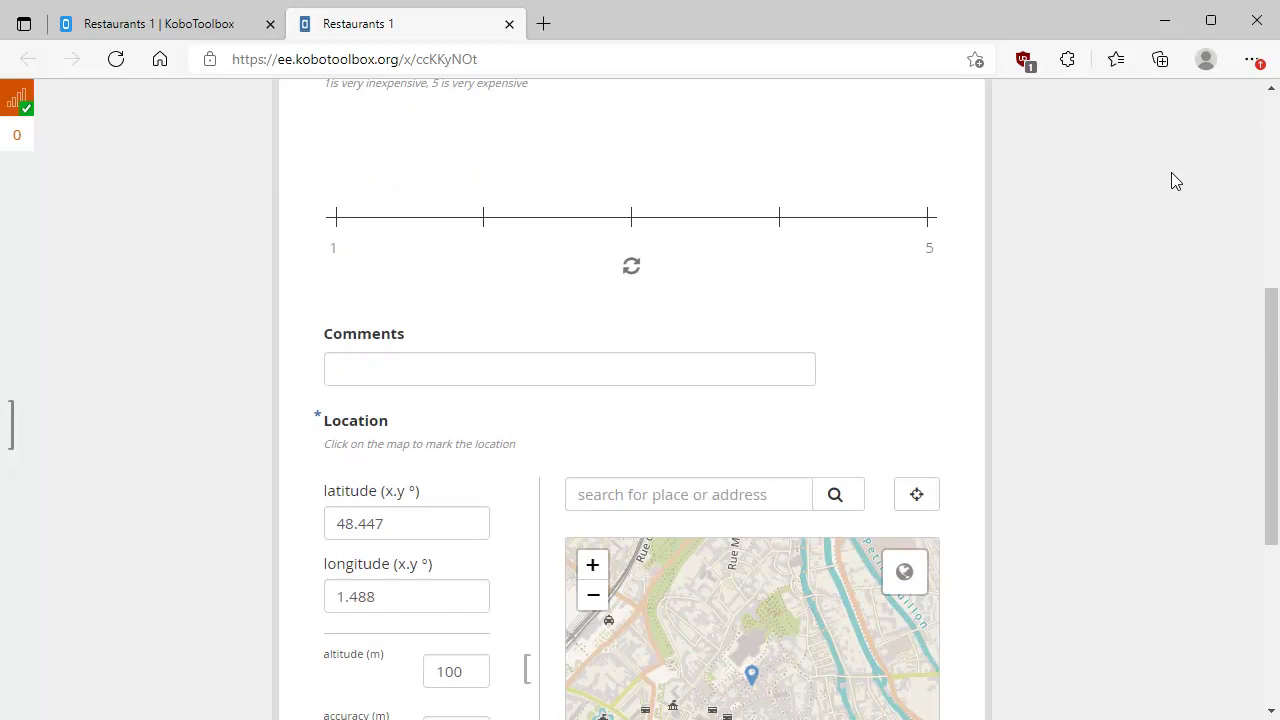
scroll(1176, 181, down, 2)
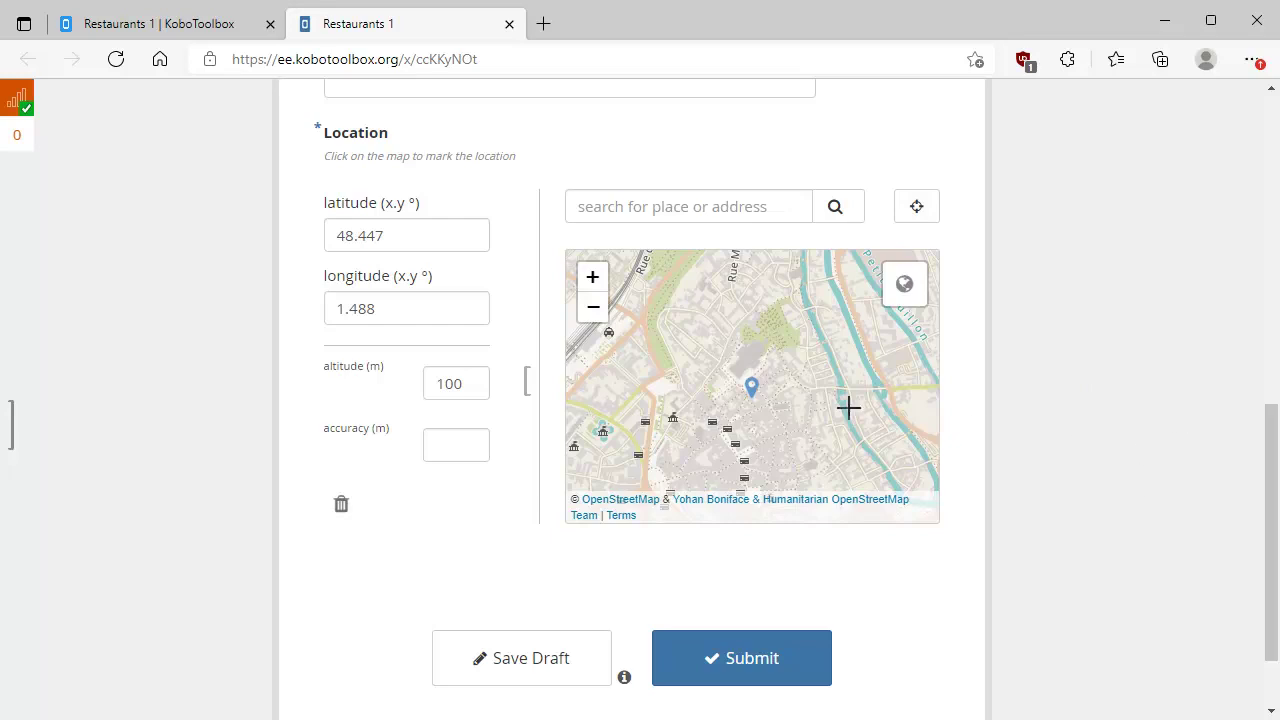
scroll(1075, 333, up, 8)
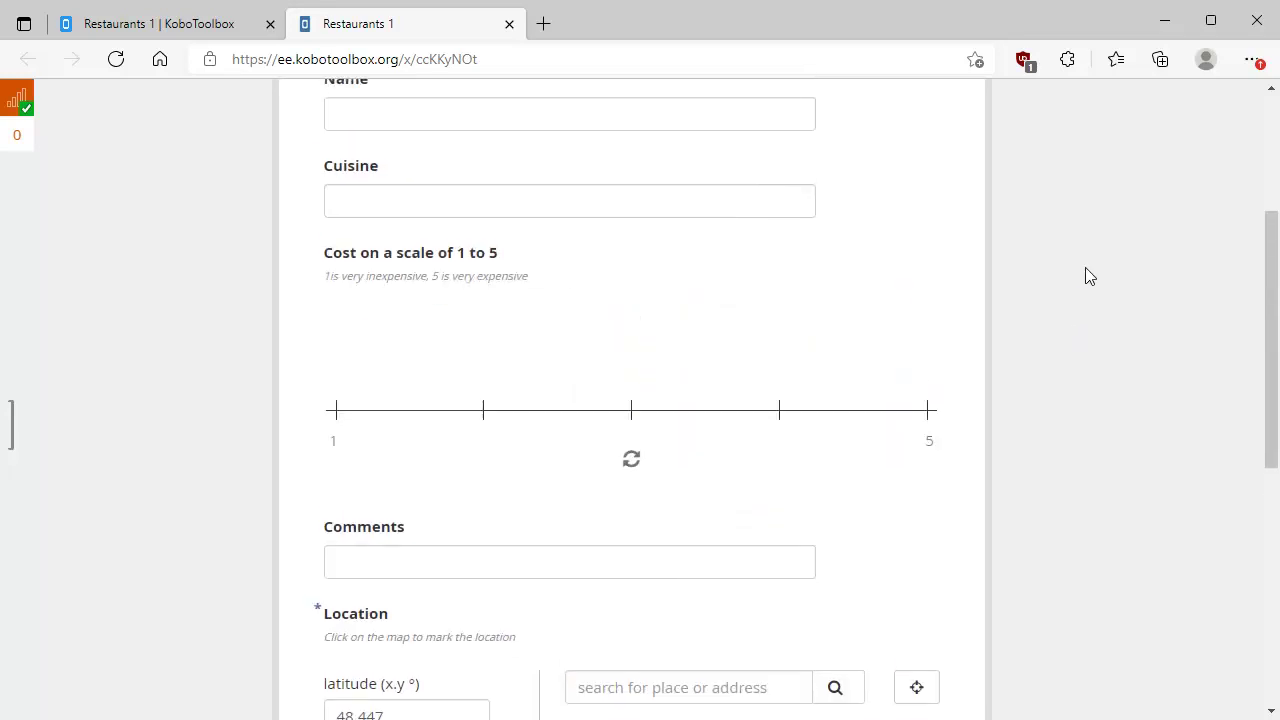
- Enter Name 'Le Serpente', Cuisine 'French', and set the cost rating to 4
click(457, 397)
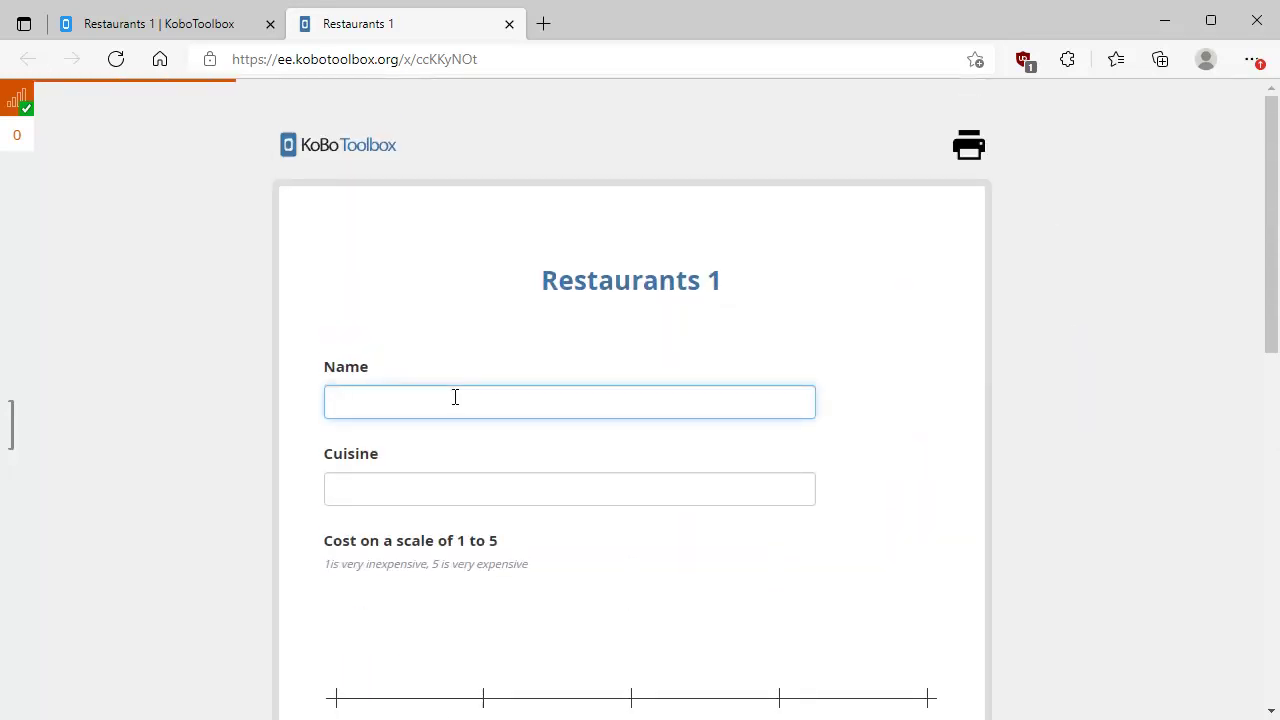
text(Le Serpente)
click(370, 487)
text(French)
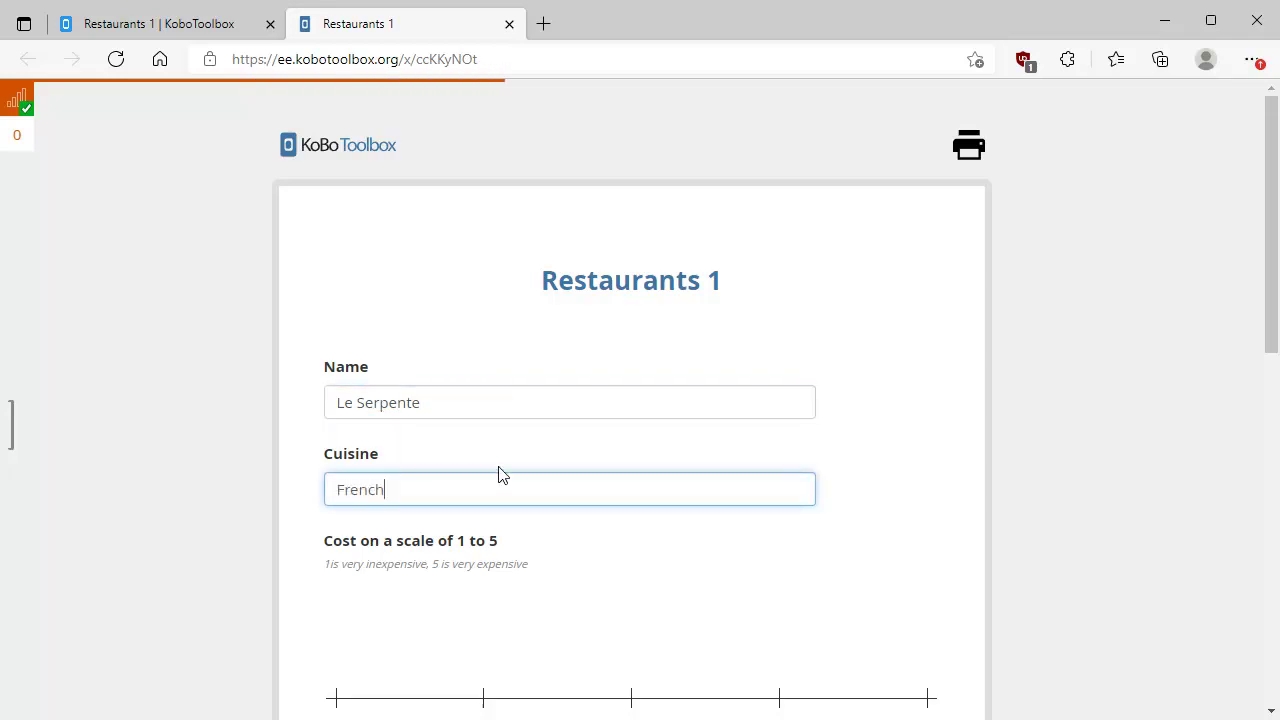
scroll(500, 474, down, 2)
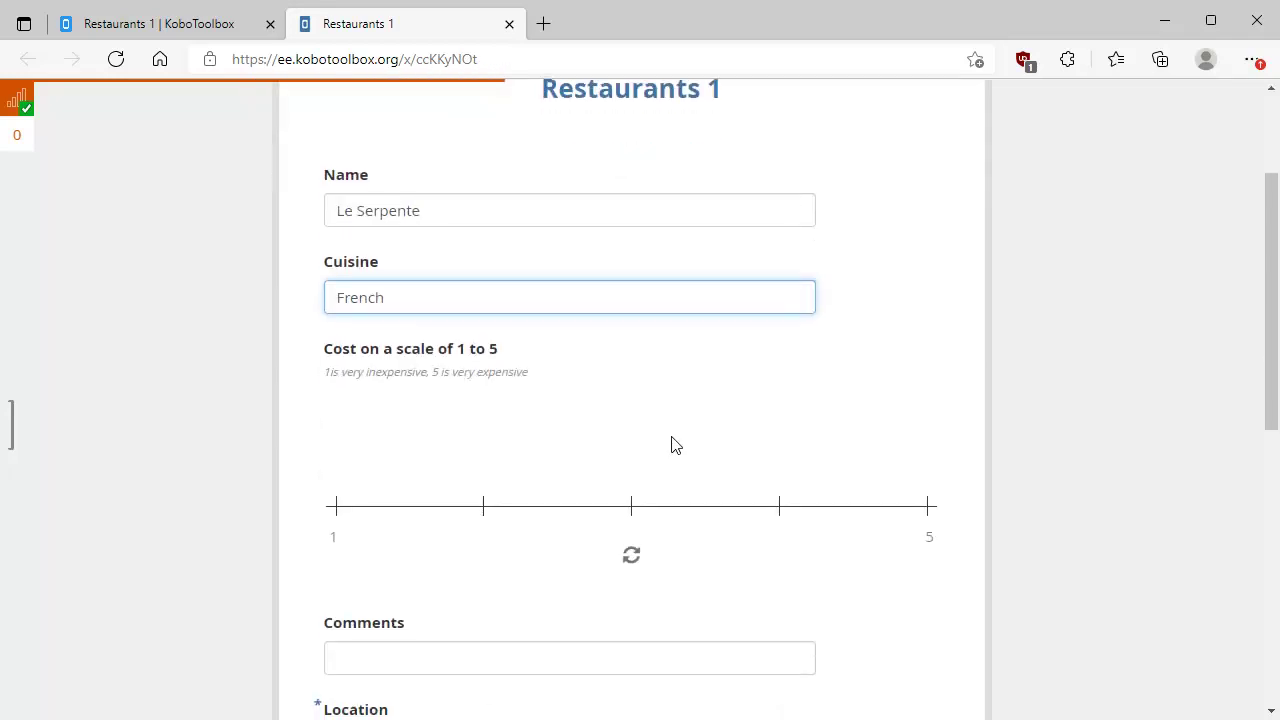
click(632, 512)
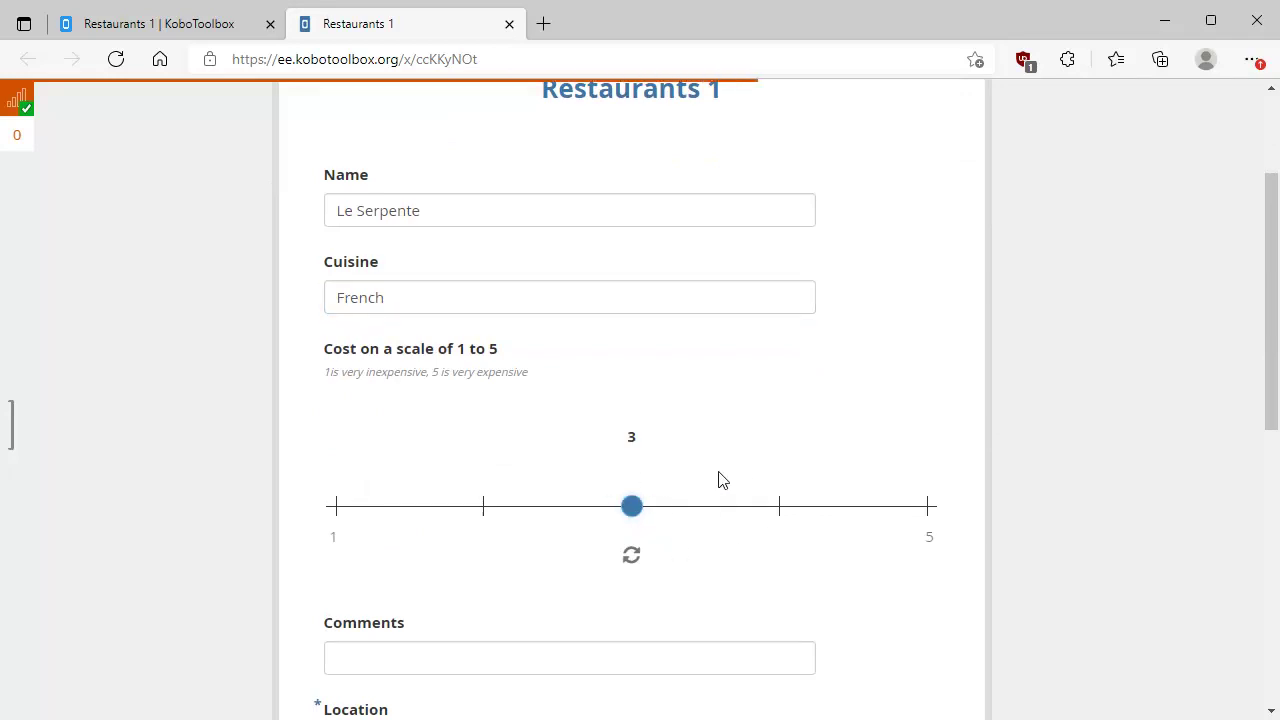
click(780, 510)
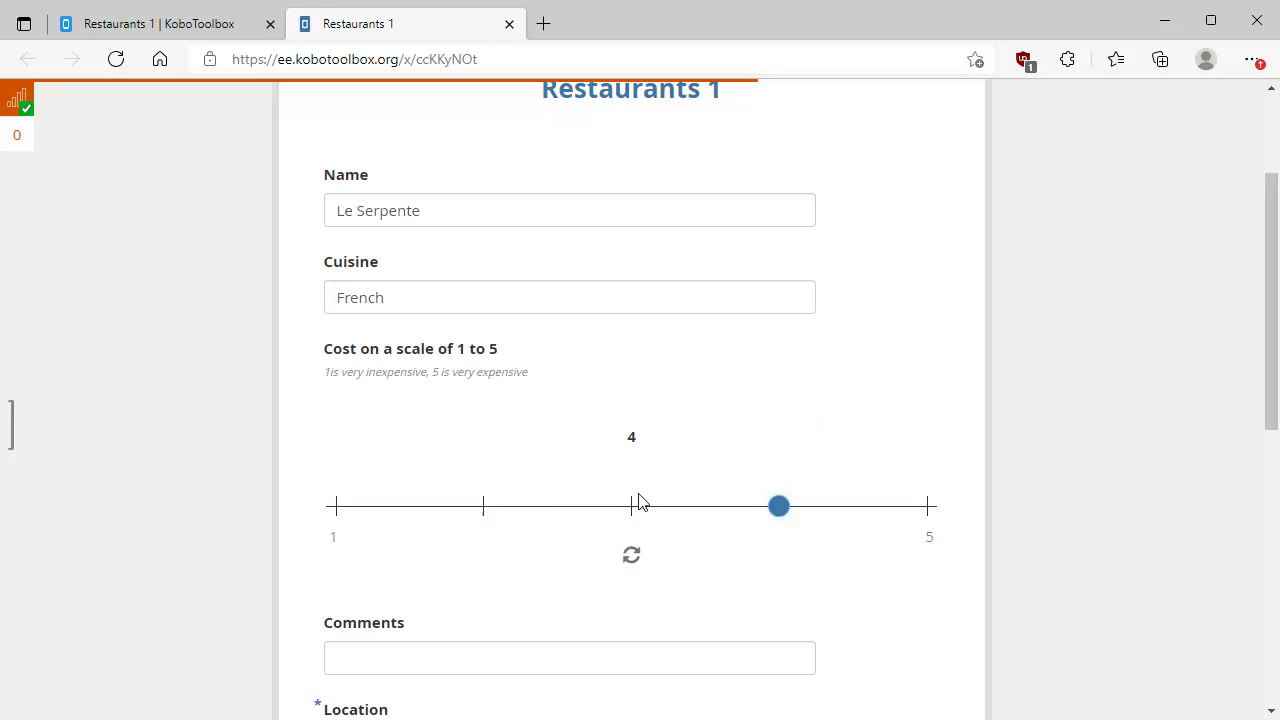
- Add the comment 'My favorite restaurant in Chartres. Great view of the cathedral.'
scroll(812, 393, down, 2)
click(504, 465)
text(My )
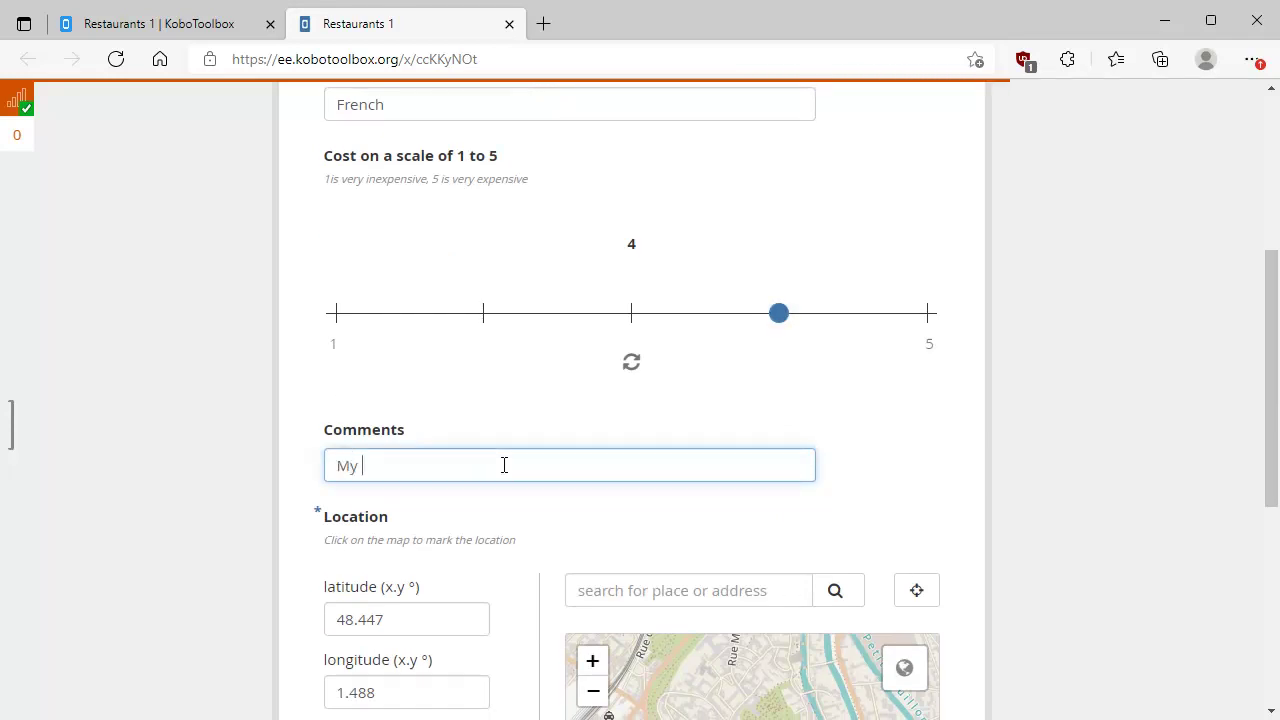
text(favorite restaur)
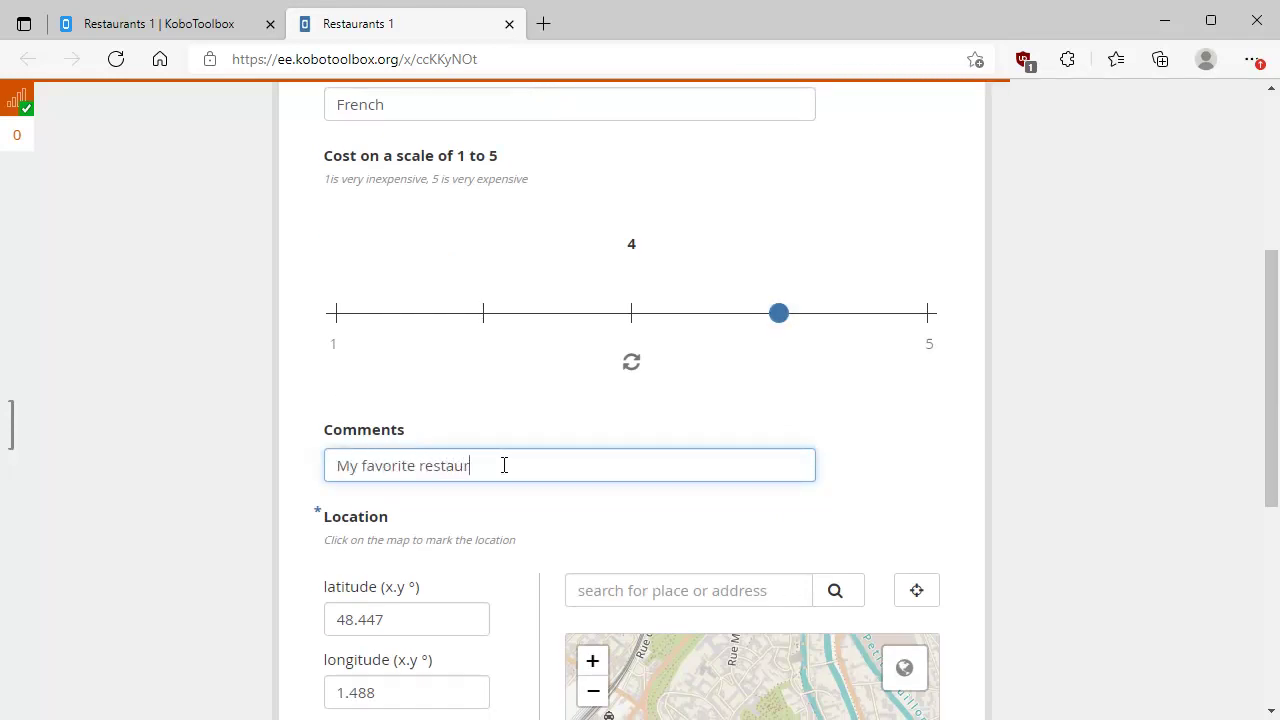
text(ant in Chartres. Great view of the cathedral.)
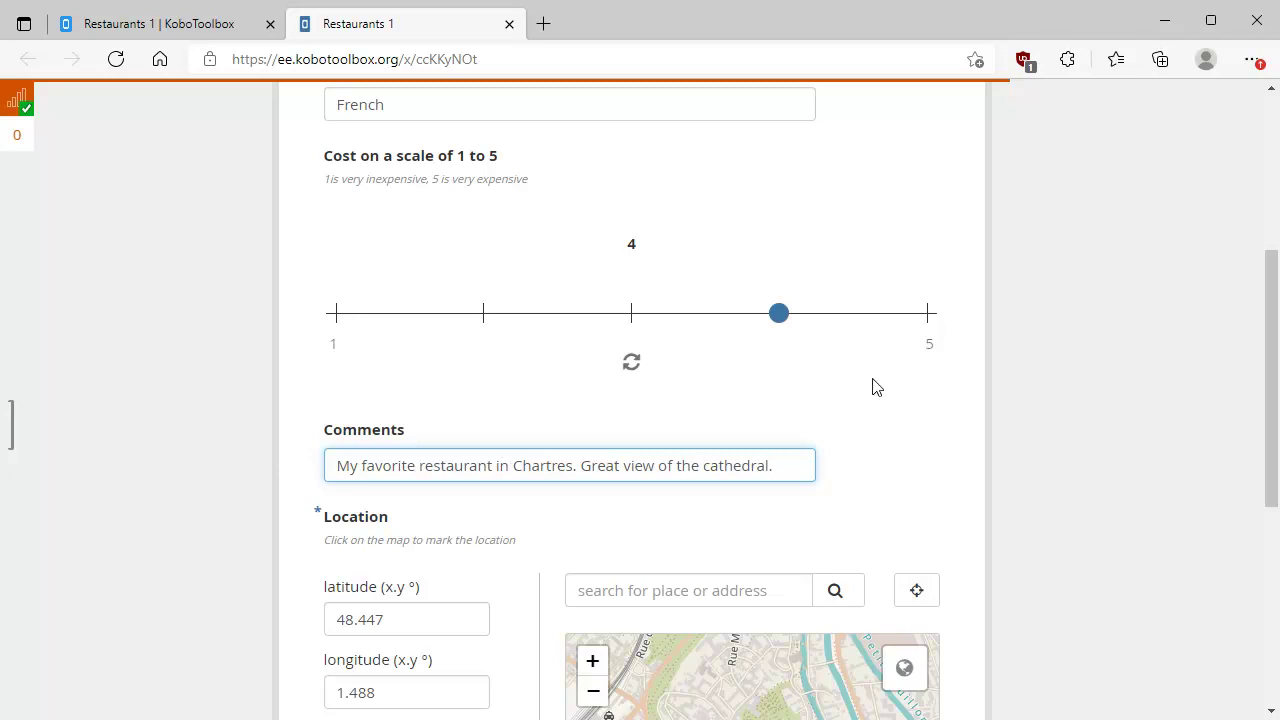
scroll(870, 388, down, 1)
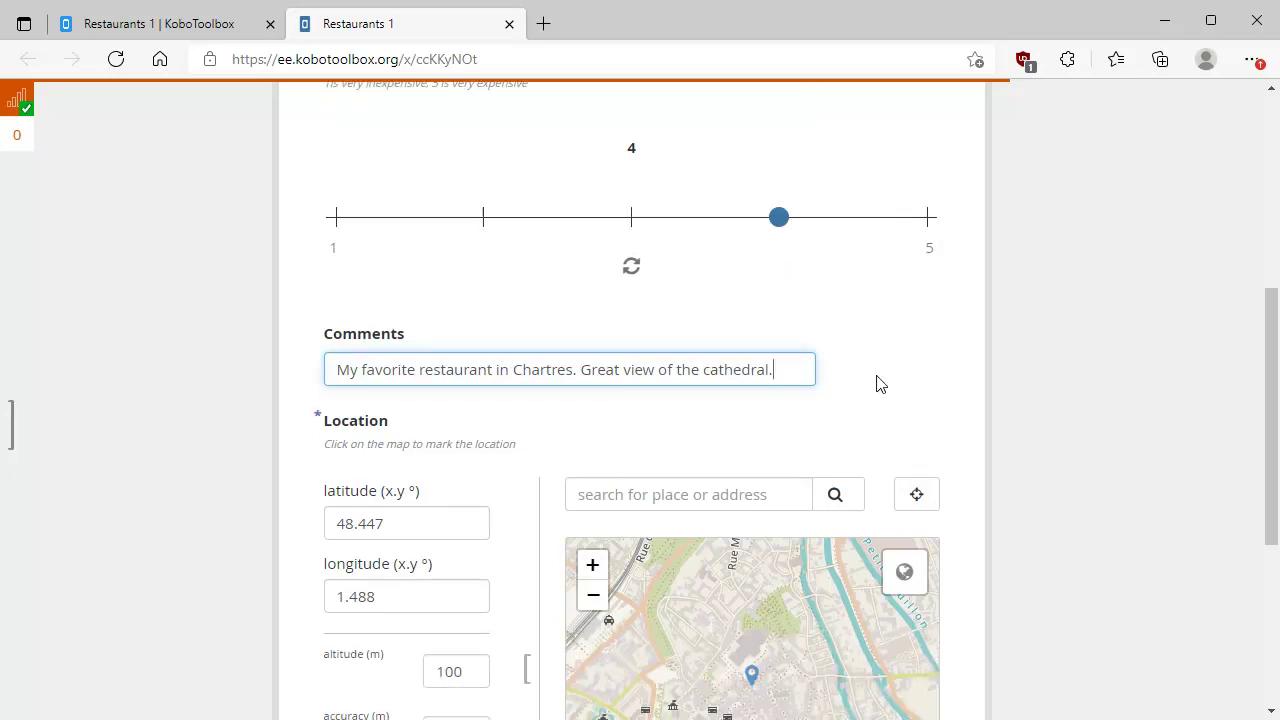
scroll(878, 352, down, 1)
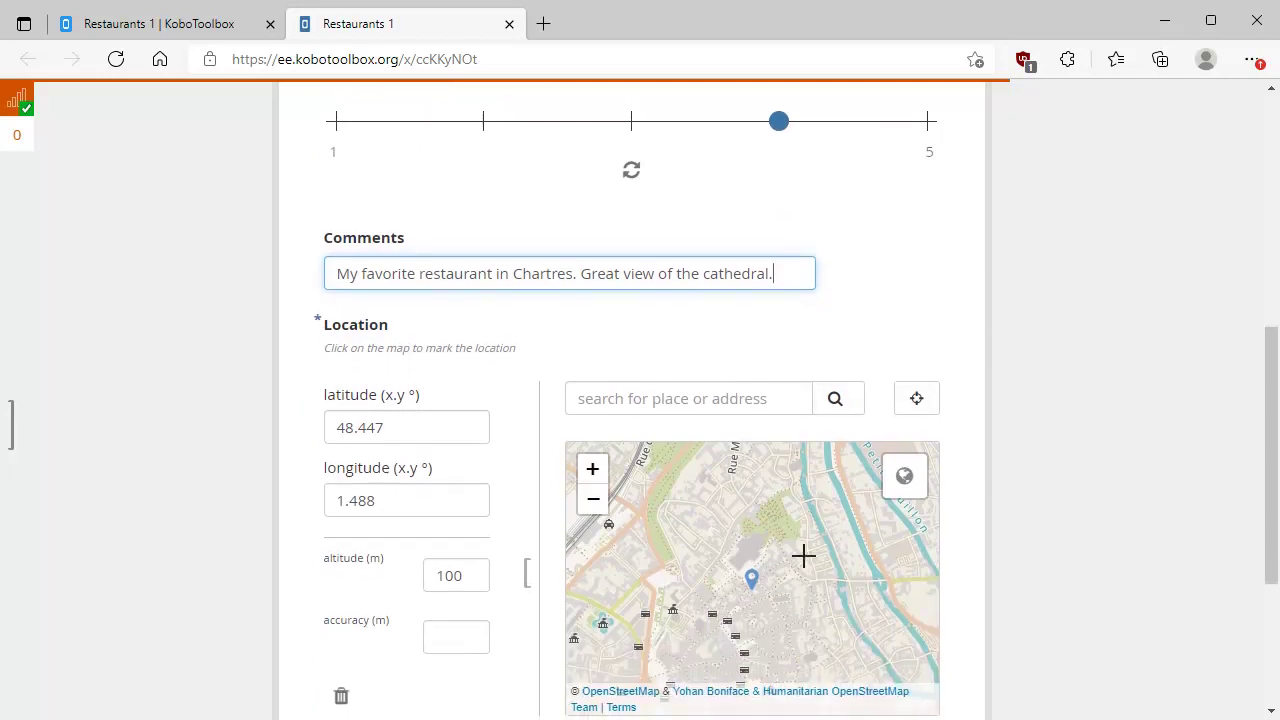
scroll(757, 588, up, 3)
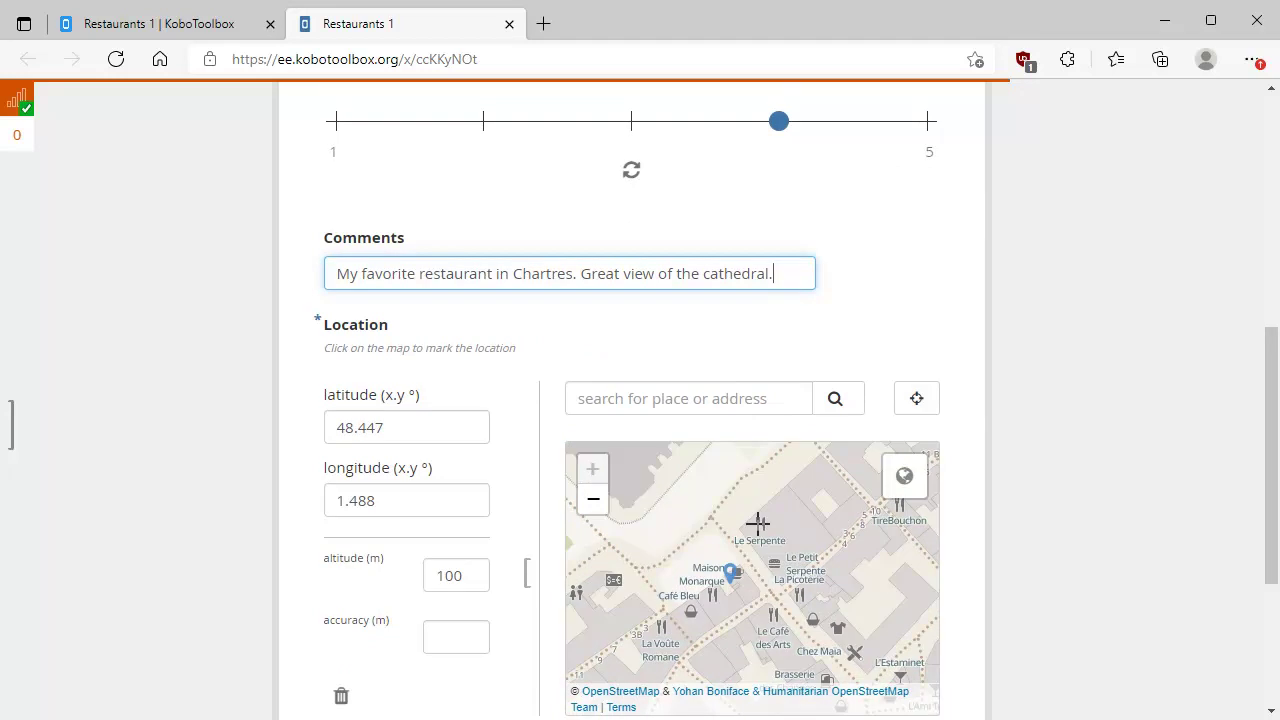
- Pin the Location on the Le Serpente marker at latitude 48.447177, longitude 1.488116
click(758, 528)
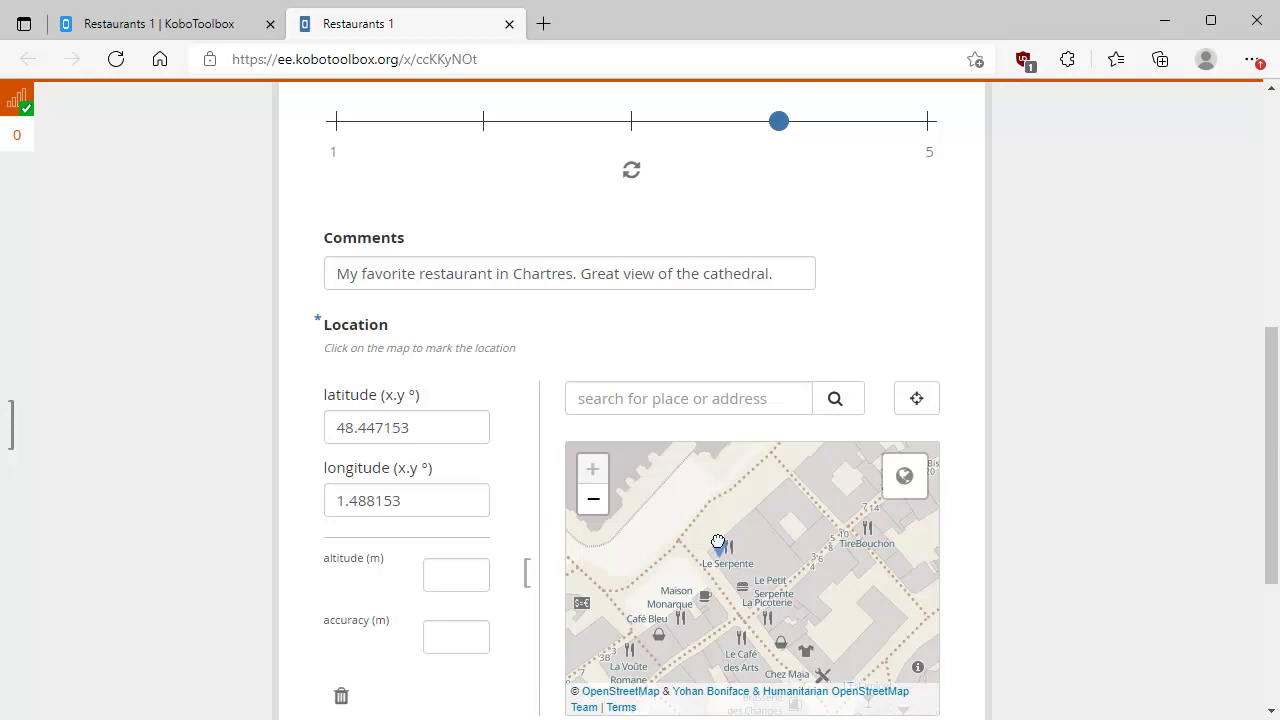
click(720, 540)
scroll(757, 593, up, 1)
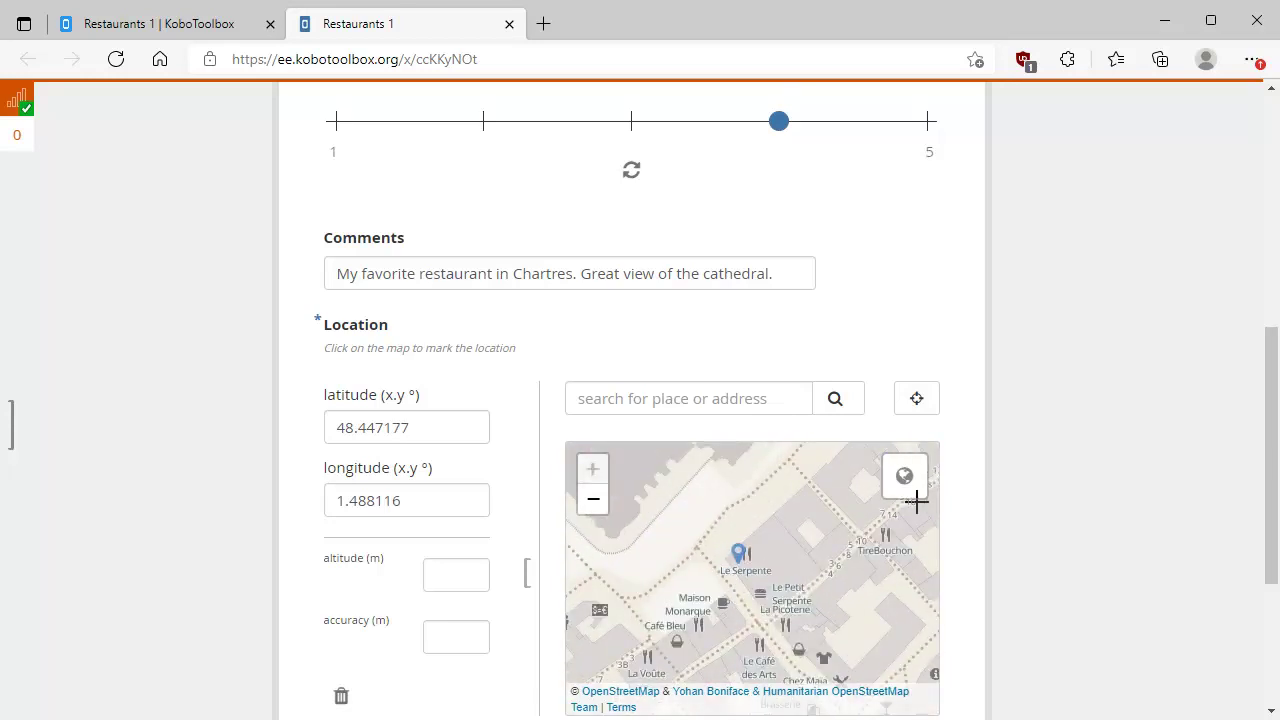
scroll(823, 272, up, 5)
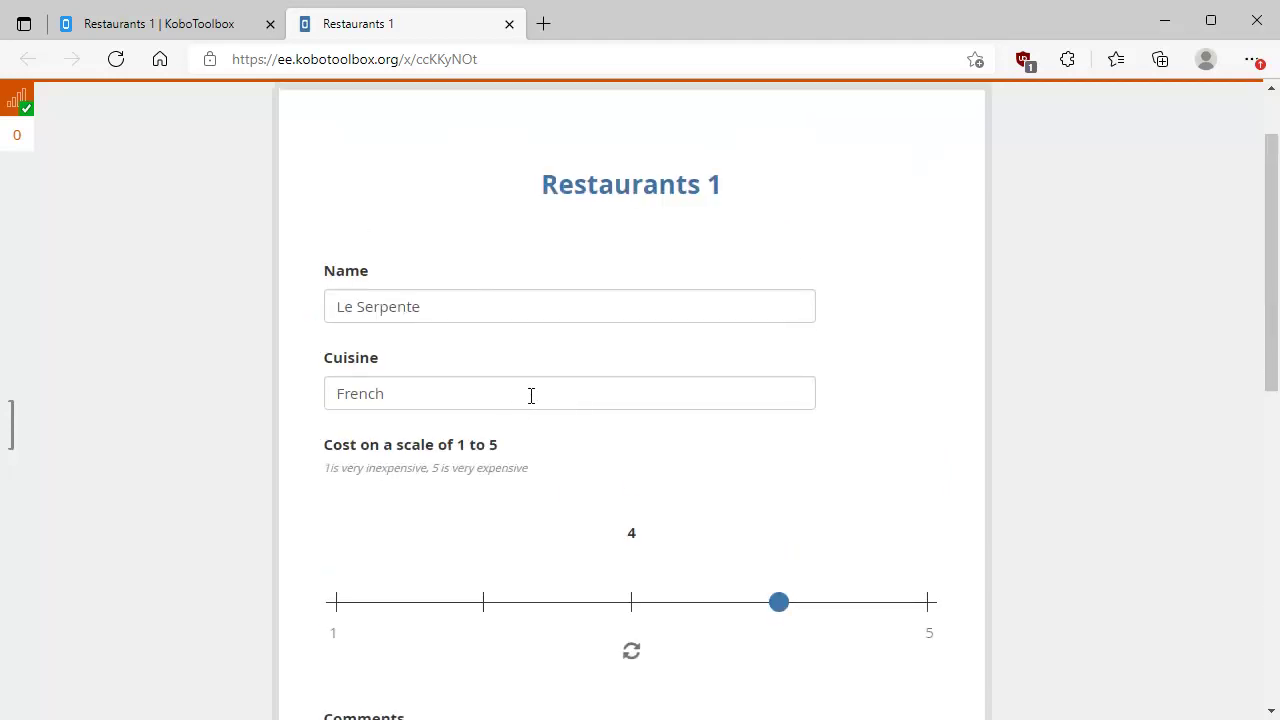
scroll(529, 394, down, 3)
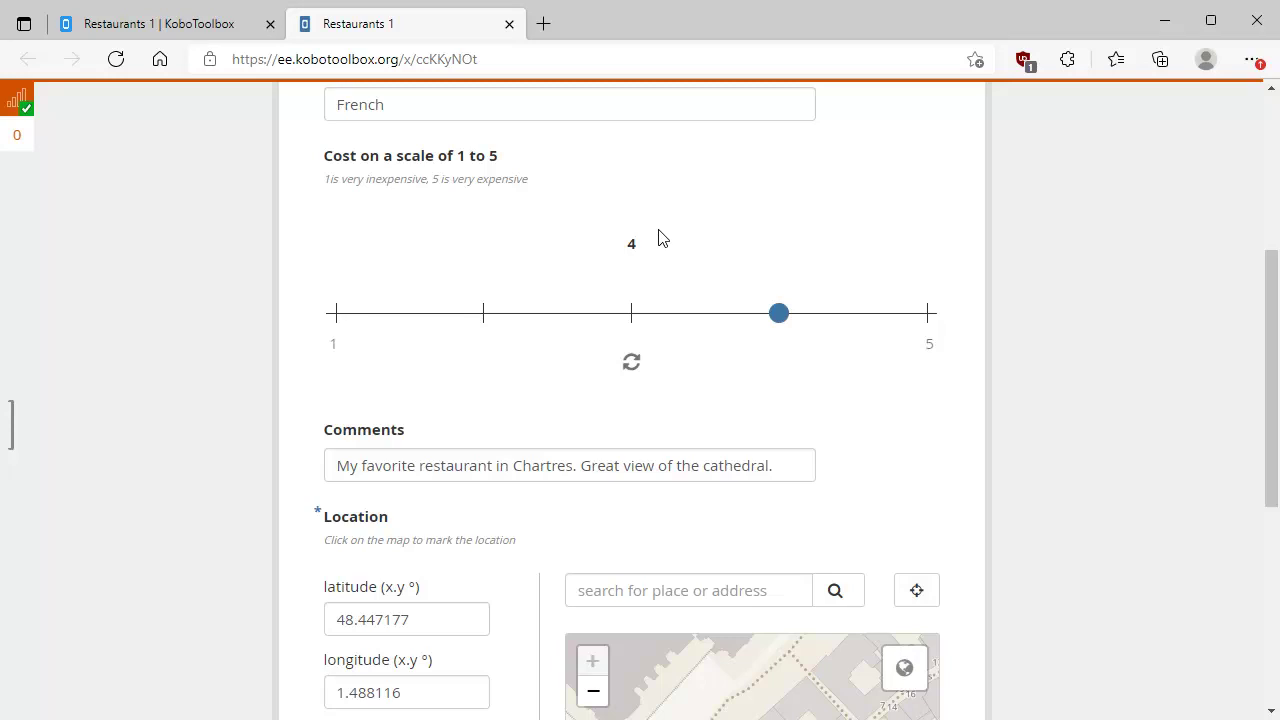
scroll(832, 364, down, 2)
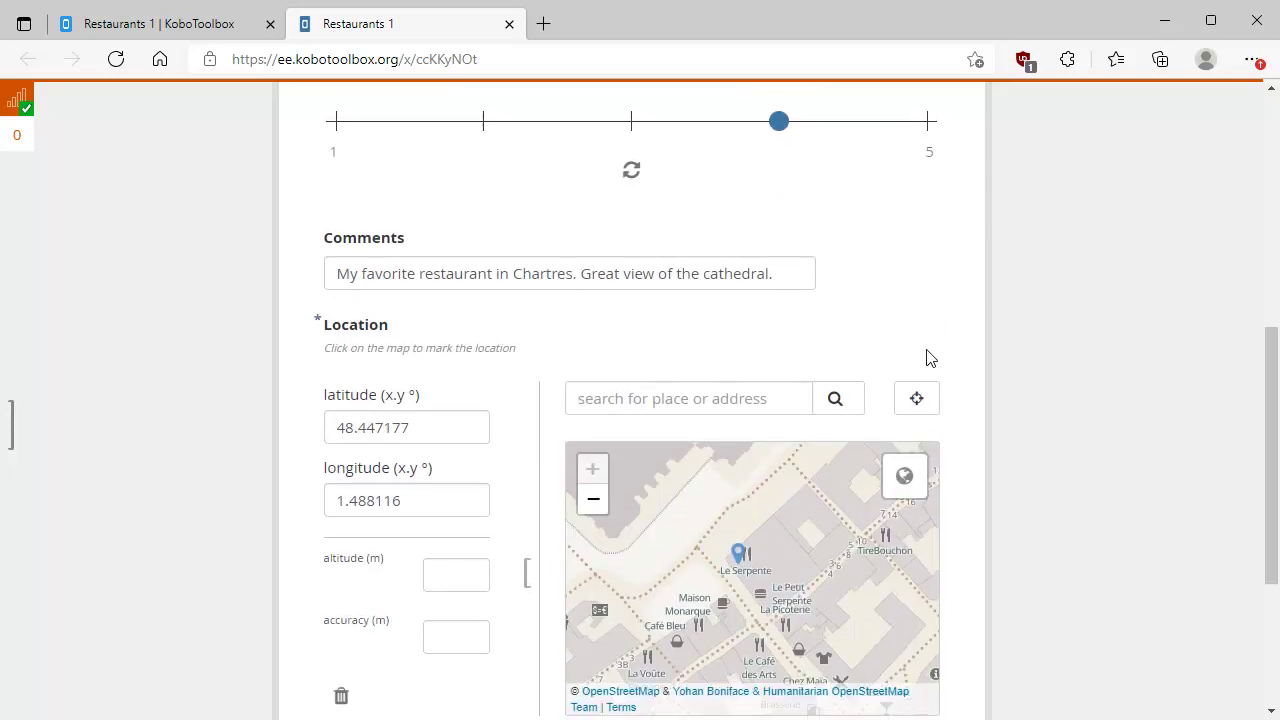
scroll(862, 295, down, 3)
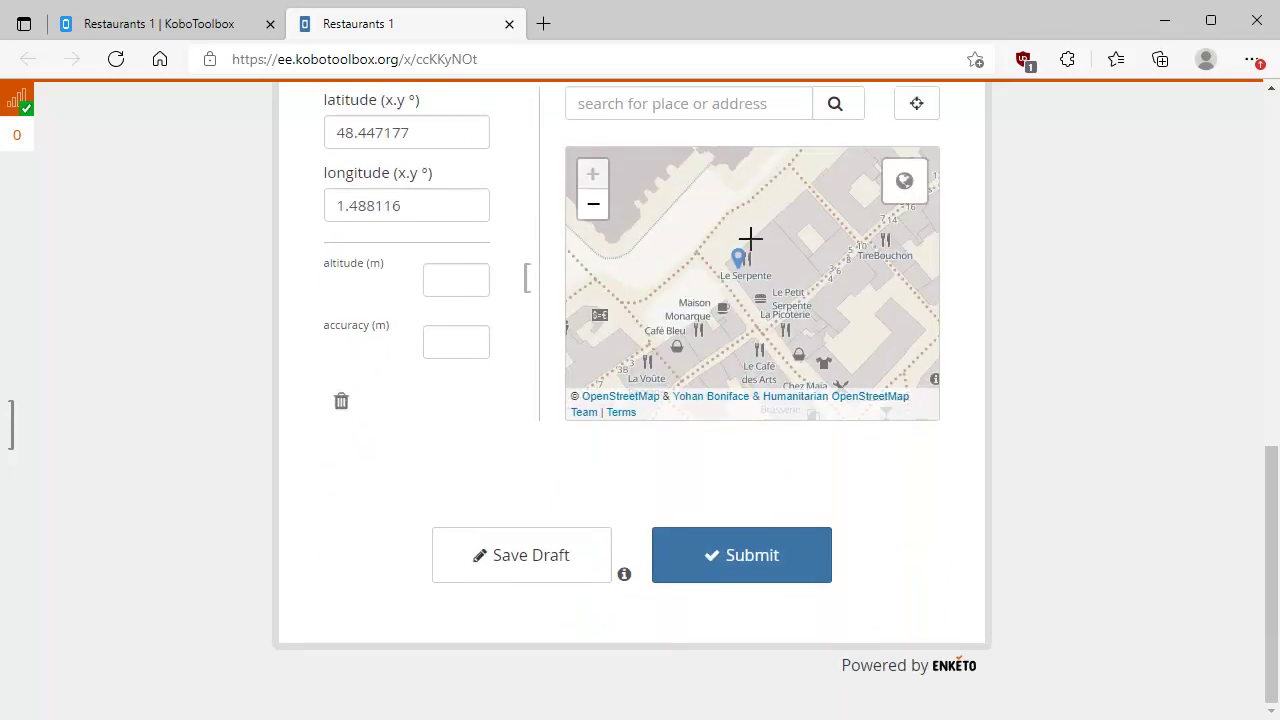
- Submit the Le Serpente record and acknowledge the queued-for-submission notice
click(727, 560)
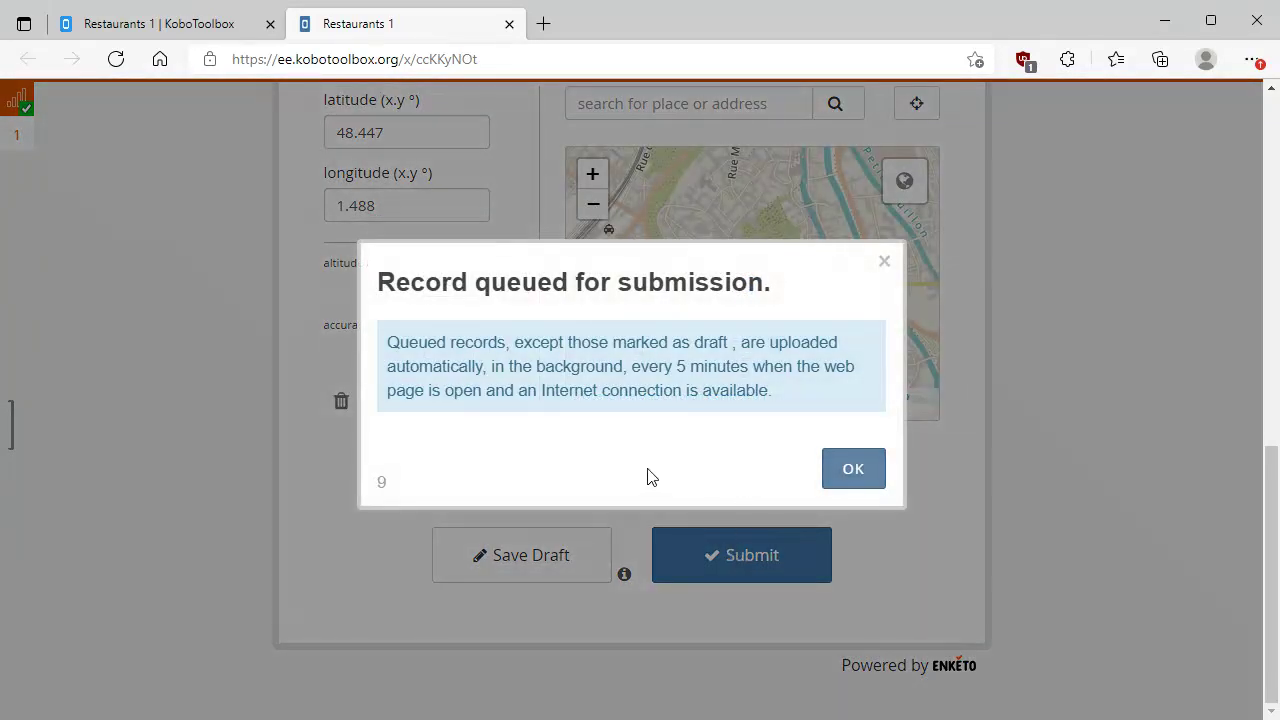
click(858, 473)
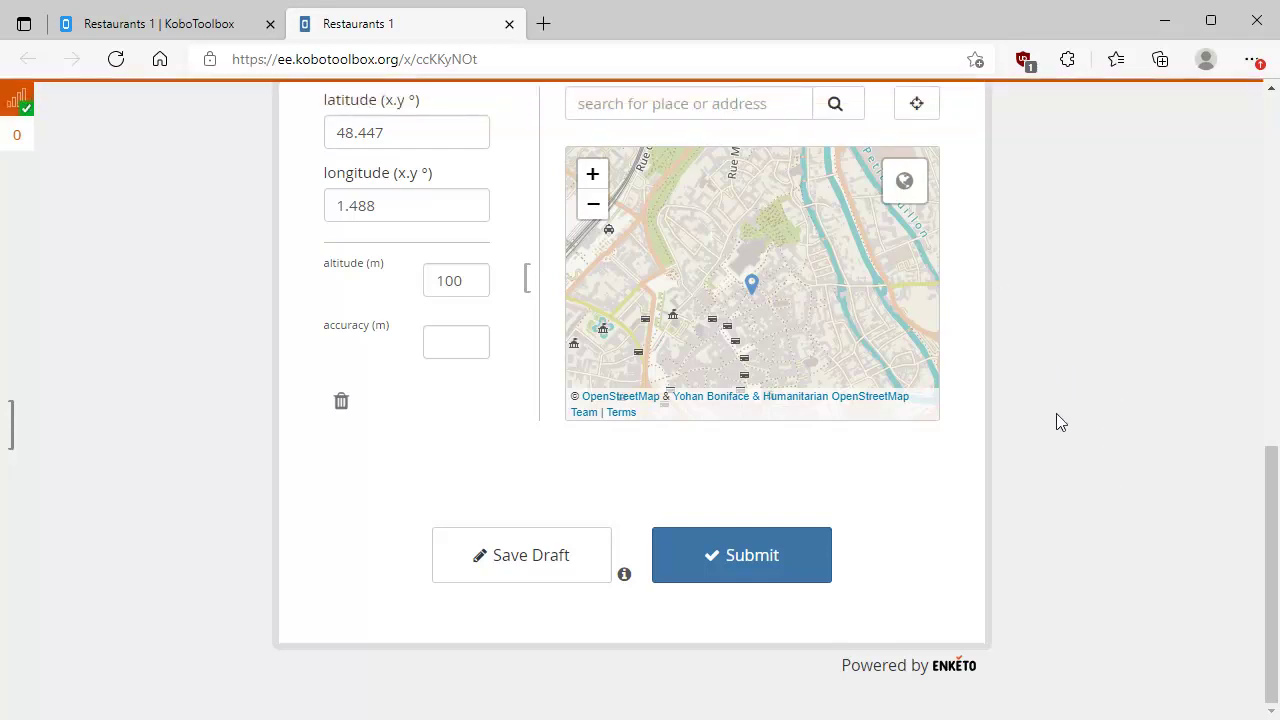
scroll(1053, 434, up, 3)
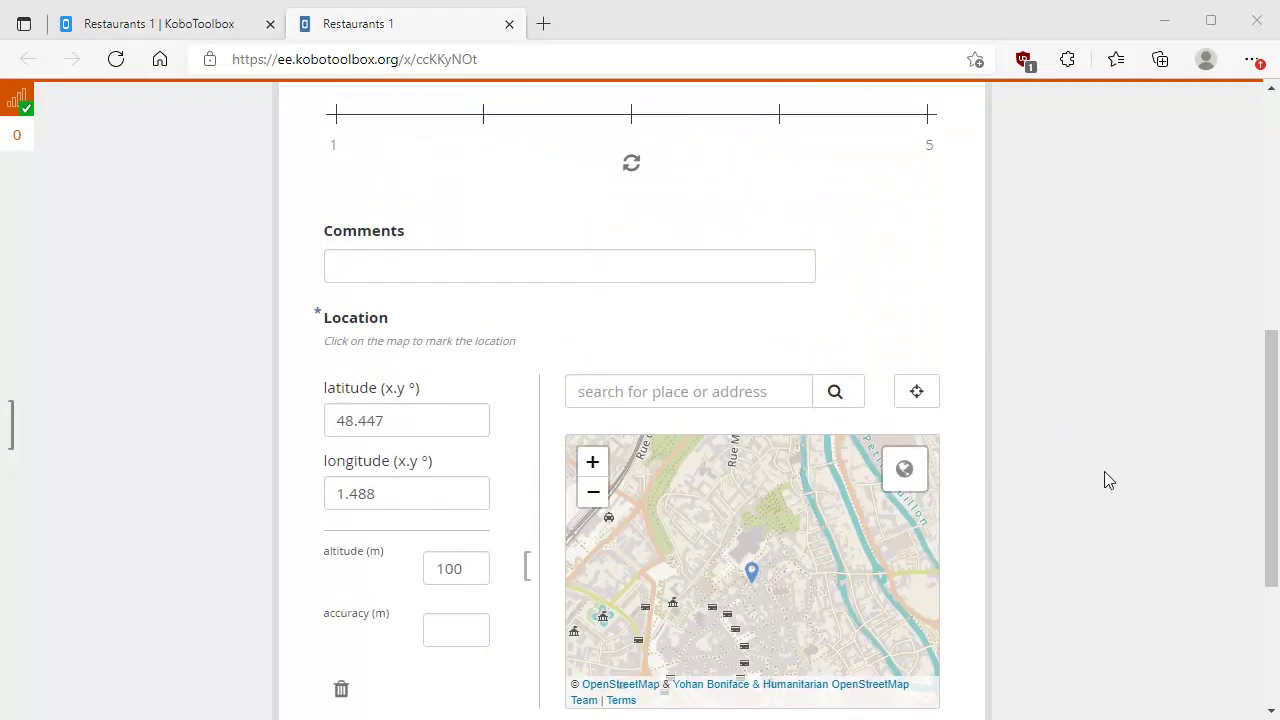
- Return to the KoboToolbox tab and open Restaurants 1 from the Projects list
click(149, 26)
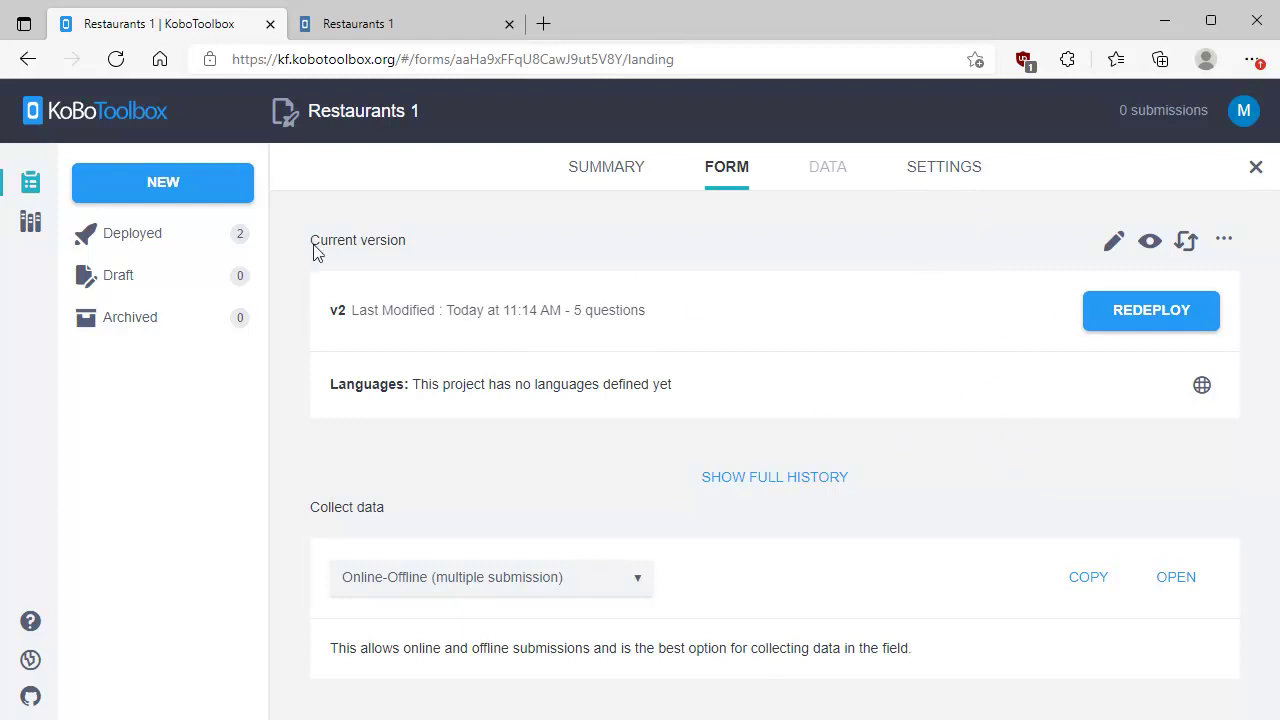
click(30, 182)
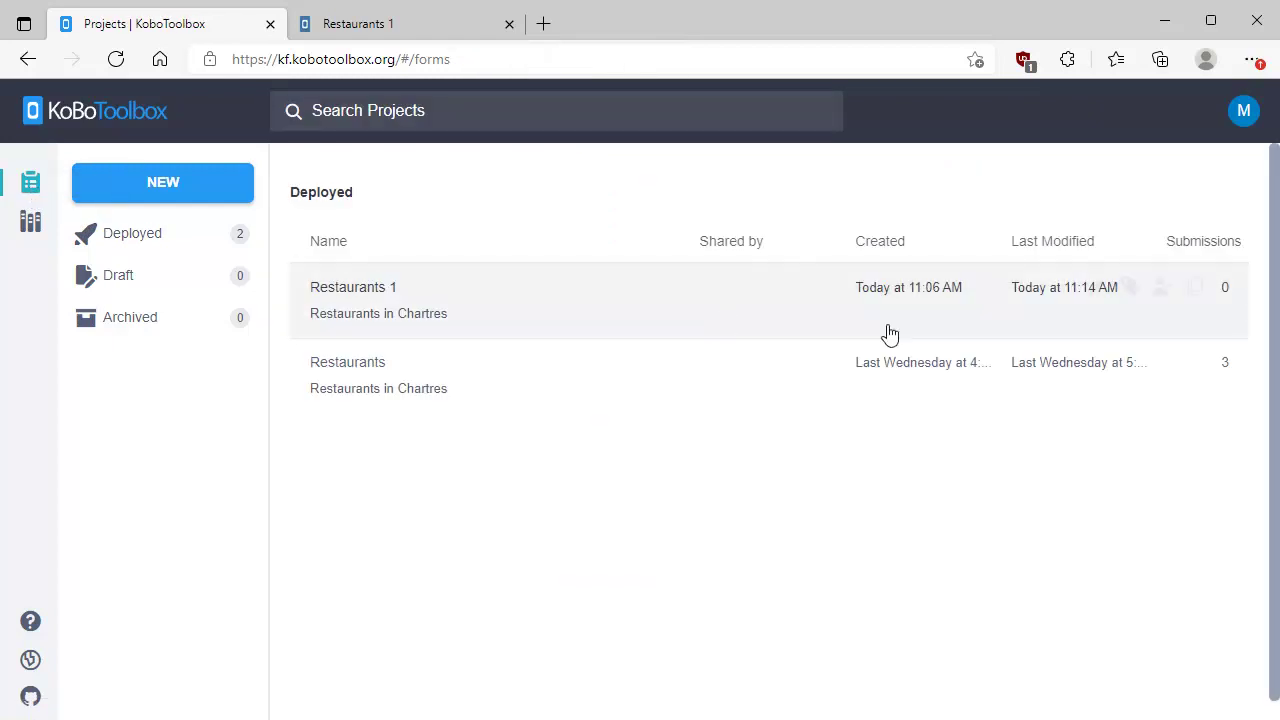
click(374, 289)
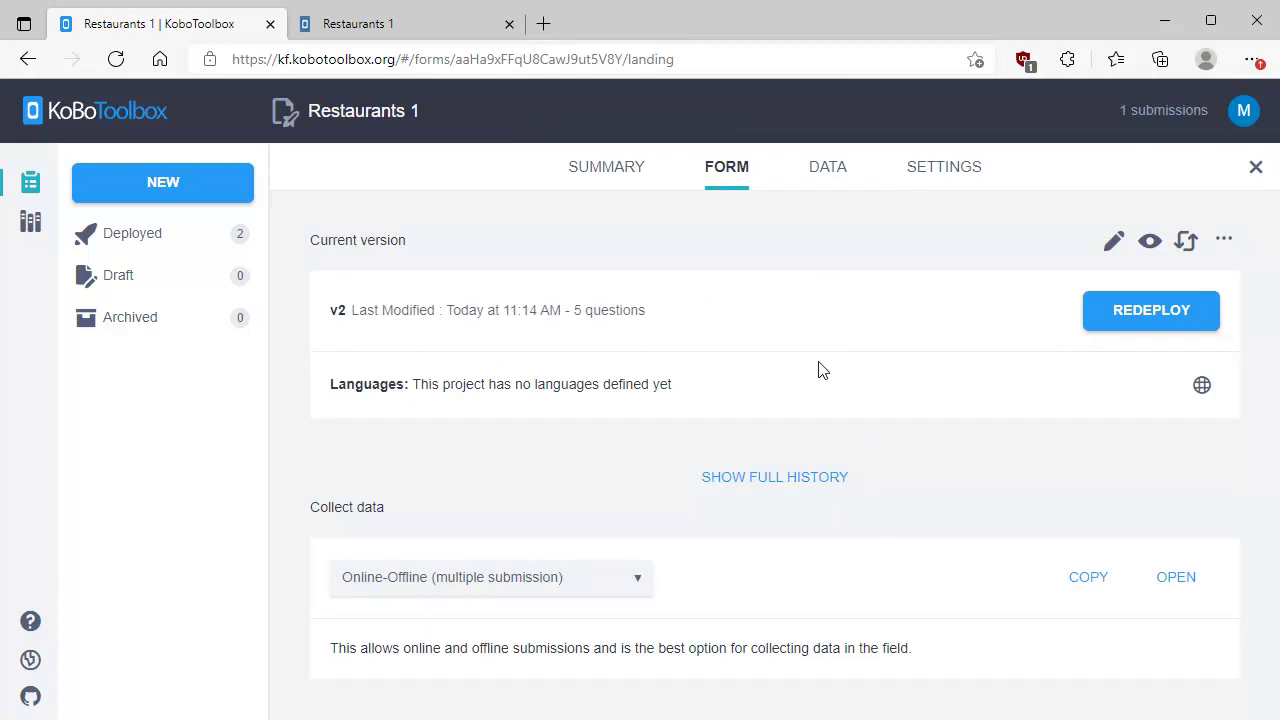
- Open the Data table listing the Le Serpente, French, cost 4 submission
click(836, 180)
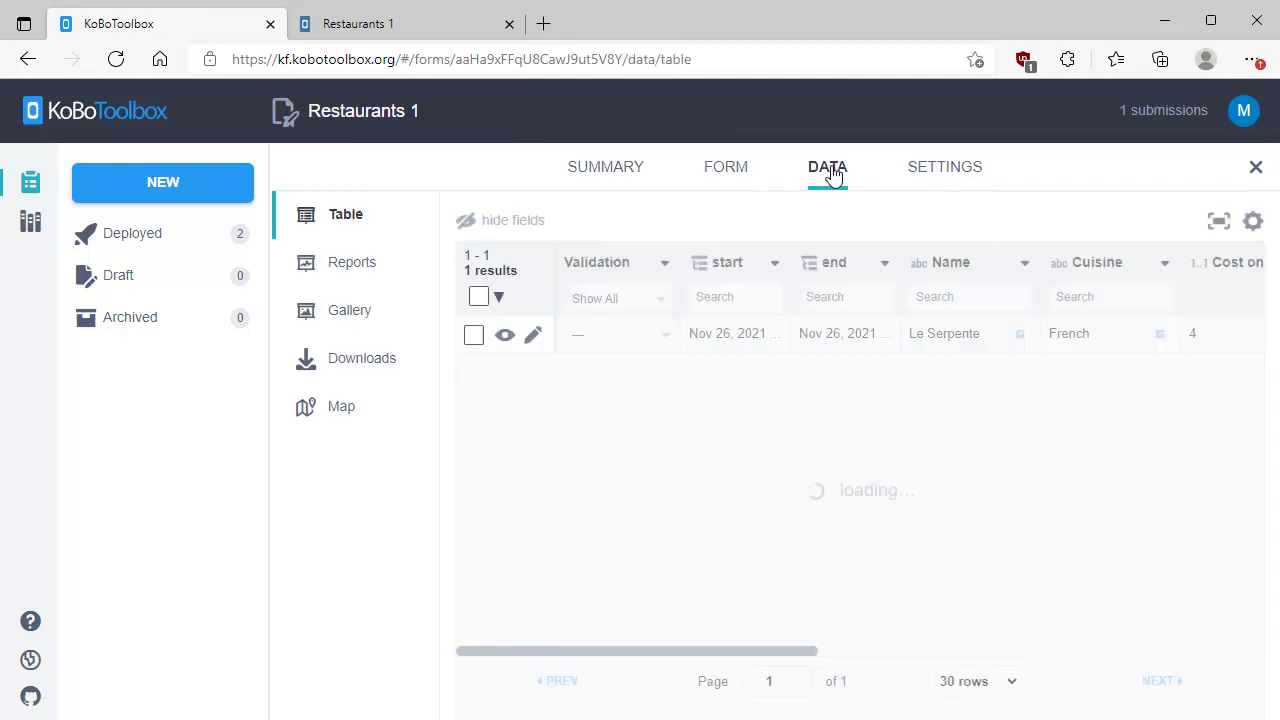